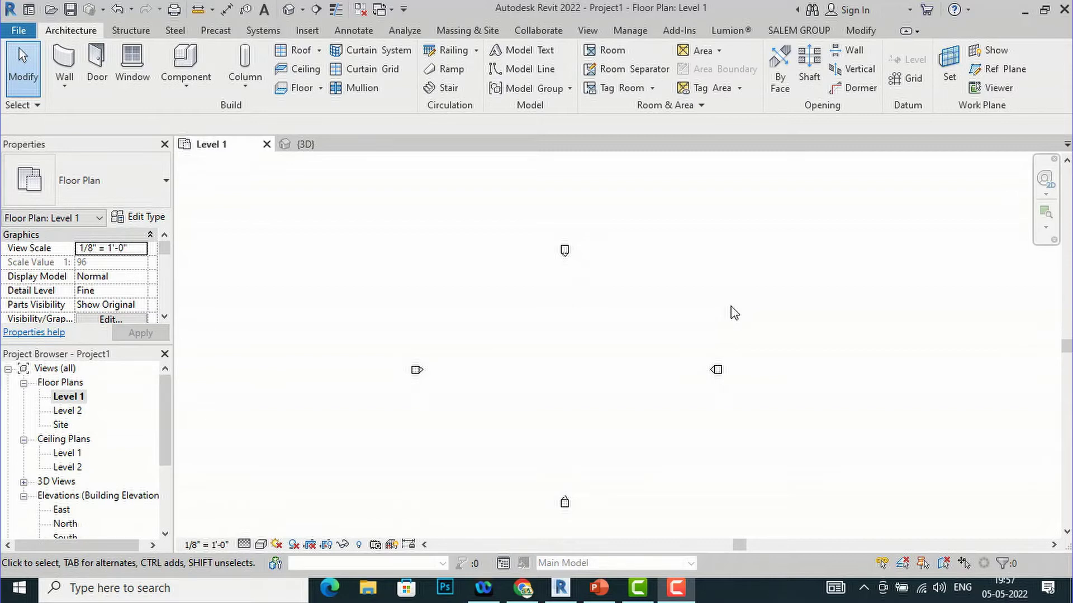
Show Revit's Annotate tools, then bring the insulation batts presentation to the front
left_click(367, 33)
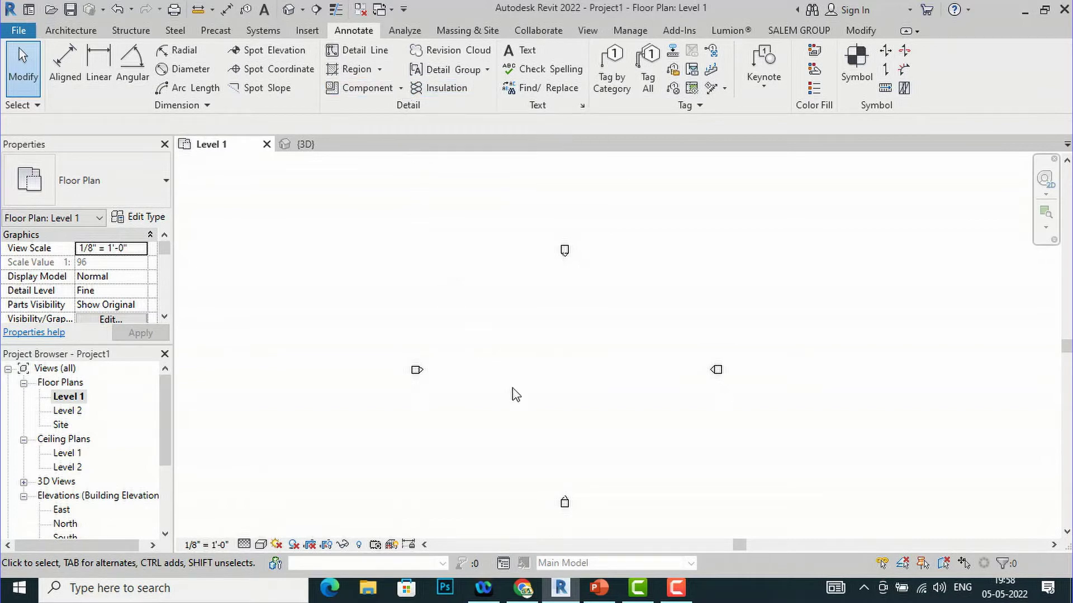
left_click(599, 587)
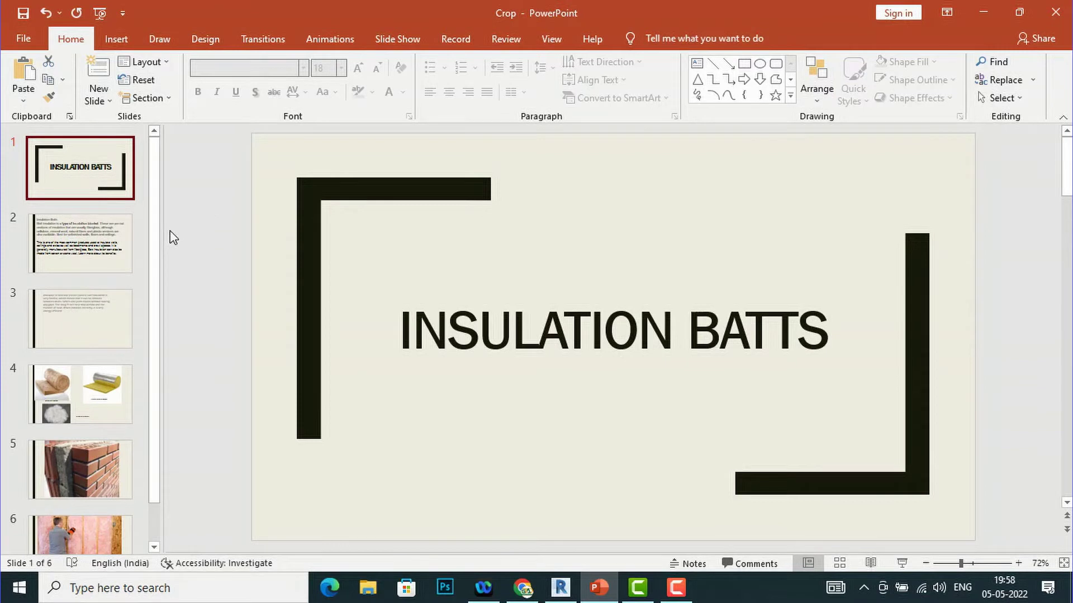
Page through slides 2, 3 and 4 on batt insulation, its flexibility, and material pictures
left_click(91, 232)
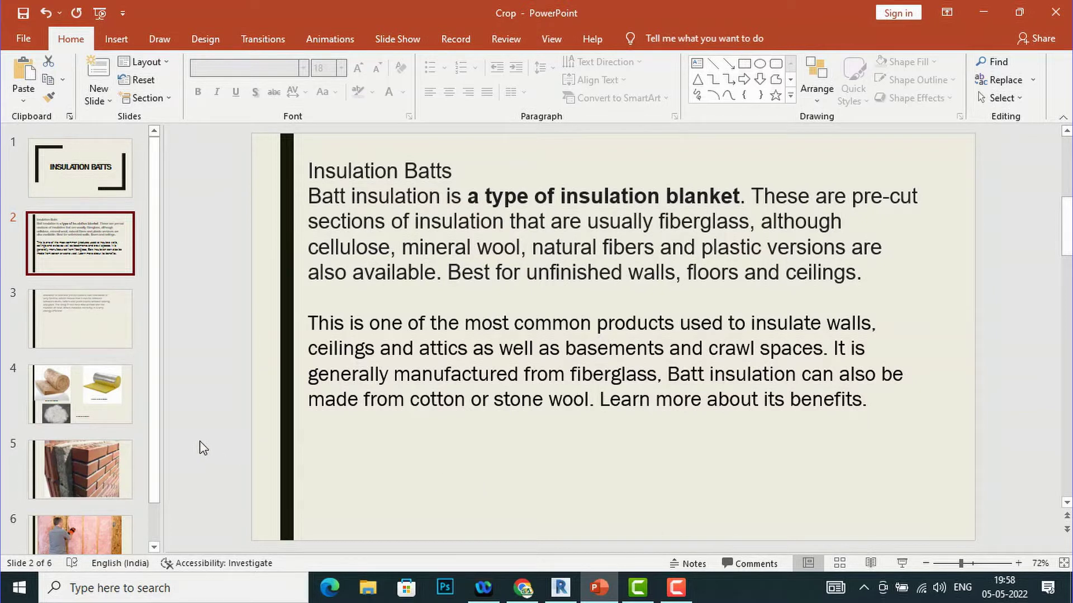
left_click(92, 308)
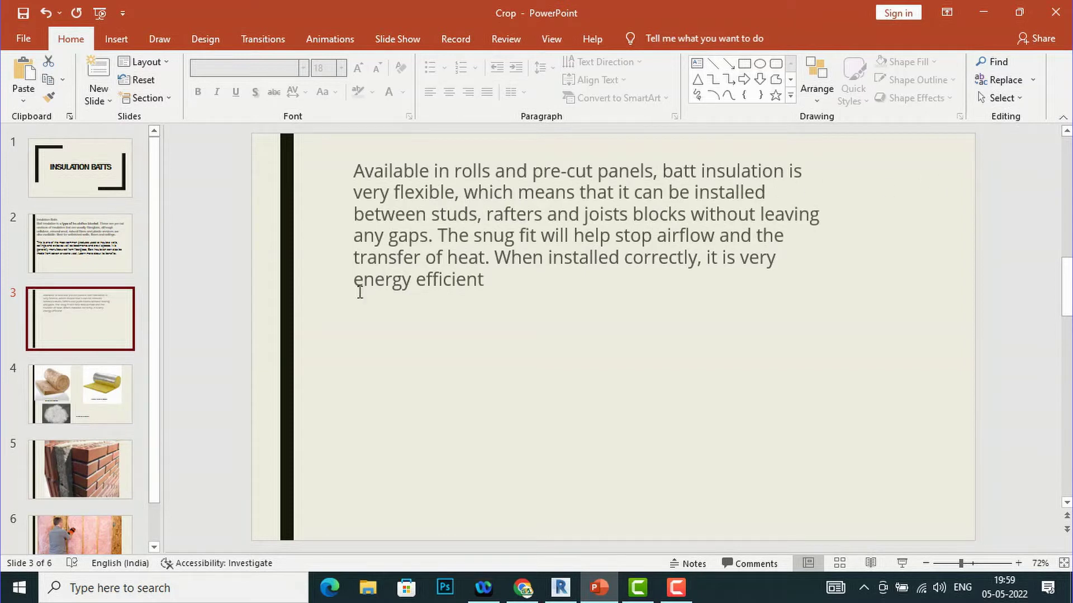
left_click(60, 396)
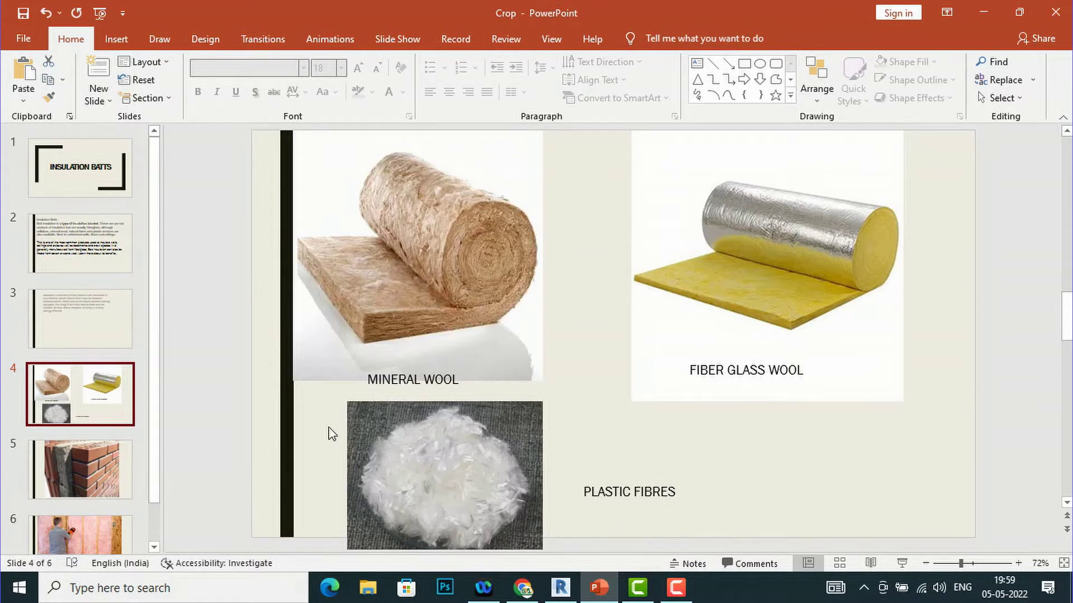
Show slide 5's brick wall photo and slide 6's batt installation, then return to Revit
left_click(65, 475)
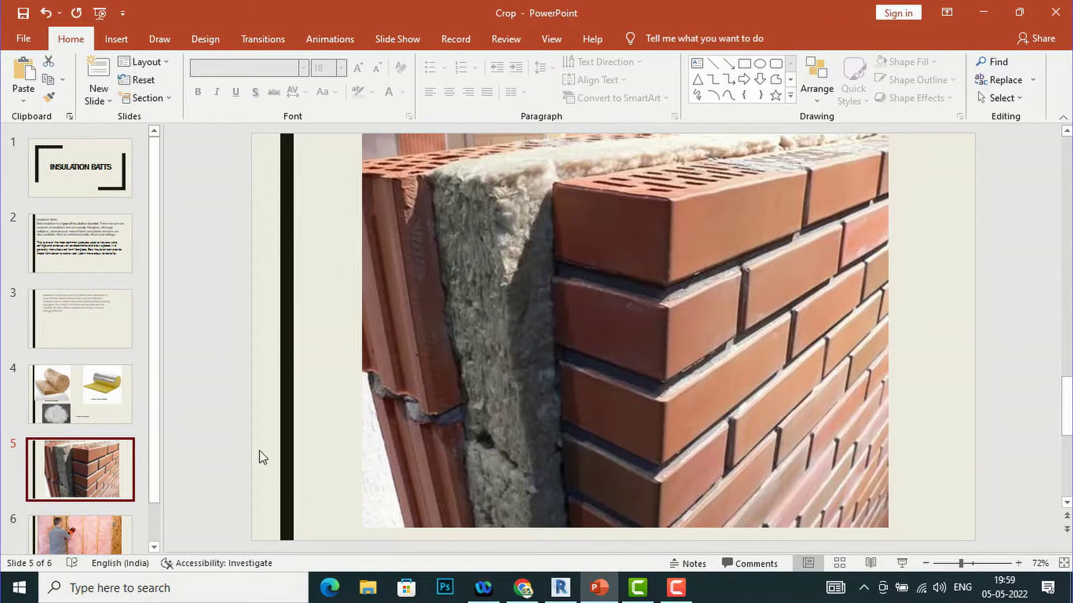
scroll(39, 511, "down", 1)
left_click(60, 508)
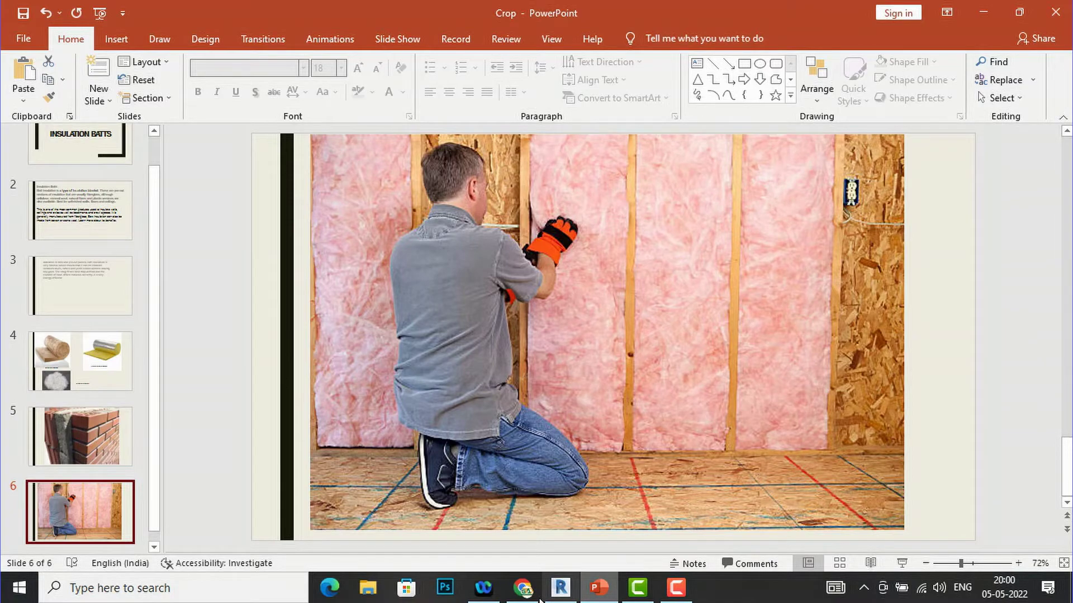
left_click(561, 588)
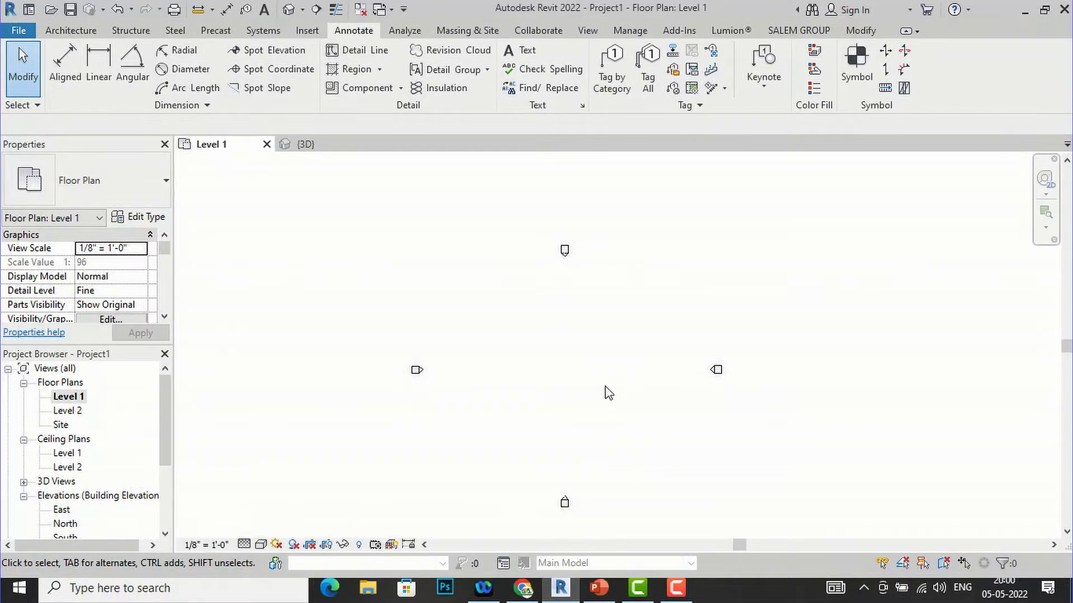
Start a wall using the Stacked Wall type Exterior - Brick Over CMU w Metal Stud
scroll(609, 393, "up", 1)
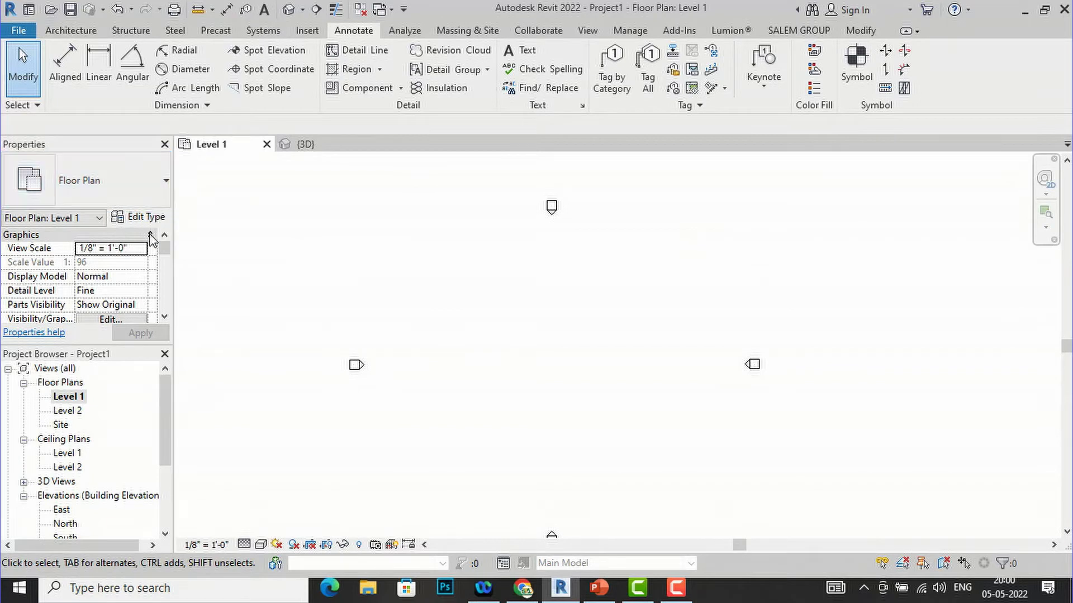
left_click(70, 30)
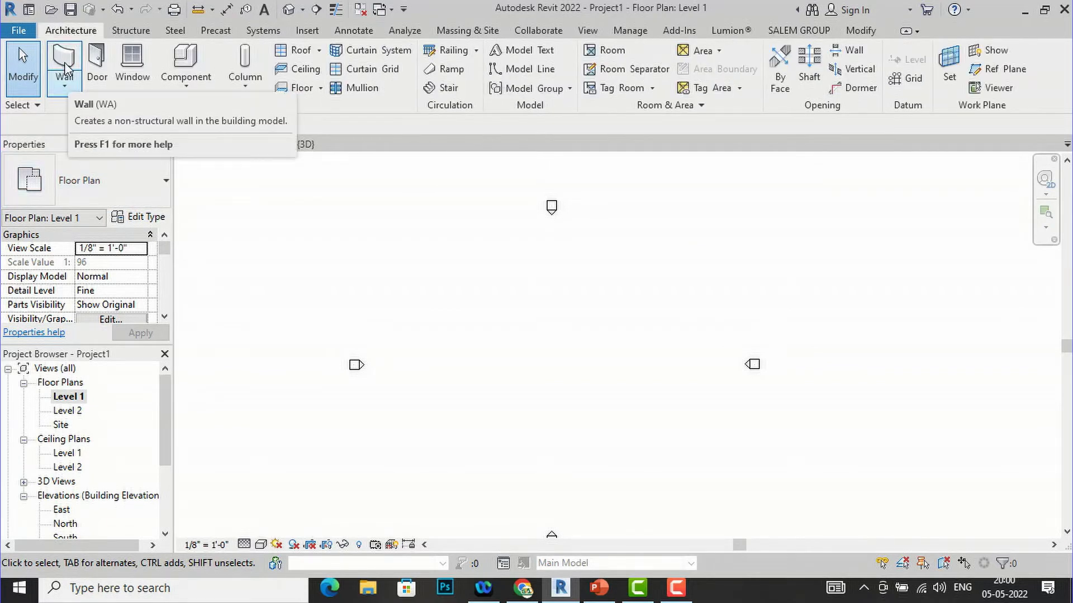
left_click(66, 68)
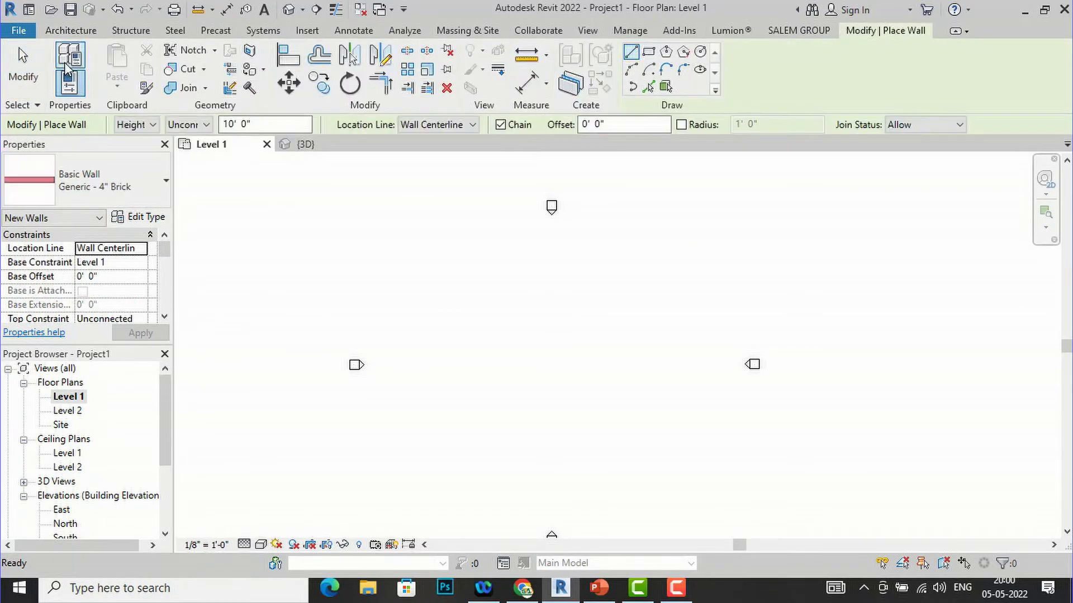
left_click(91, 182)
scroll(96, 407, "down", 1)
scroll(96, 407, "down", 6)
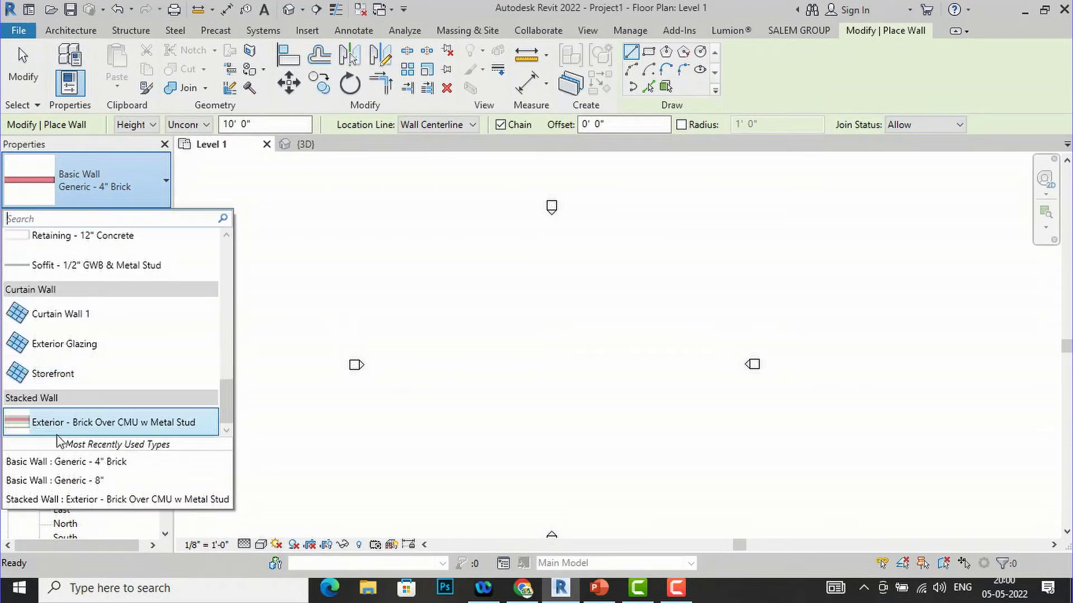
mouse_move(107, 431)
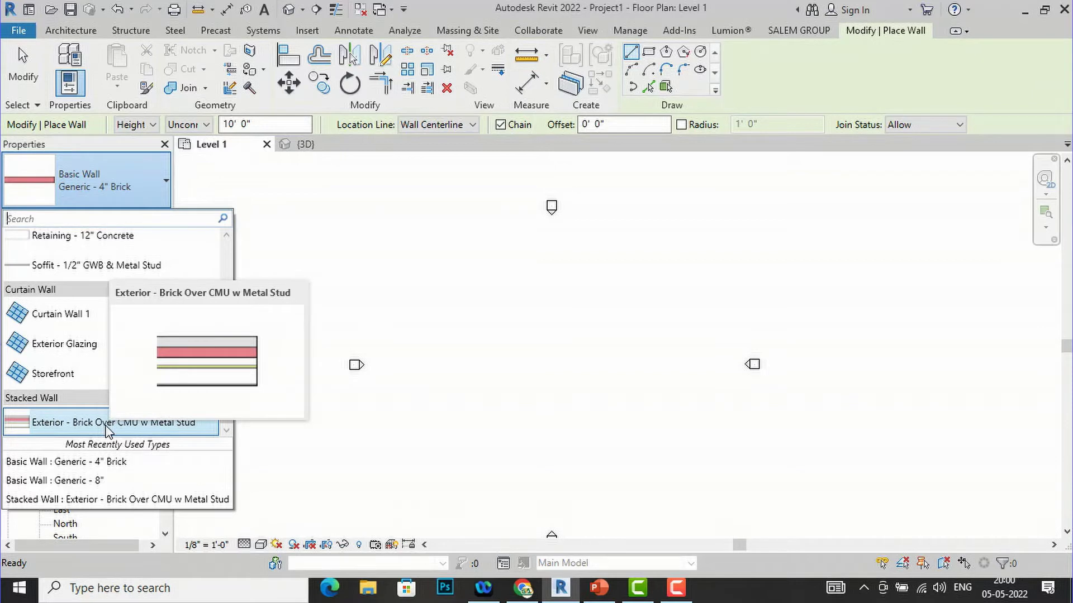
left_click(107, 427)
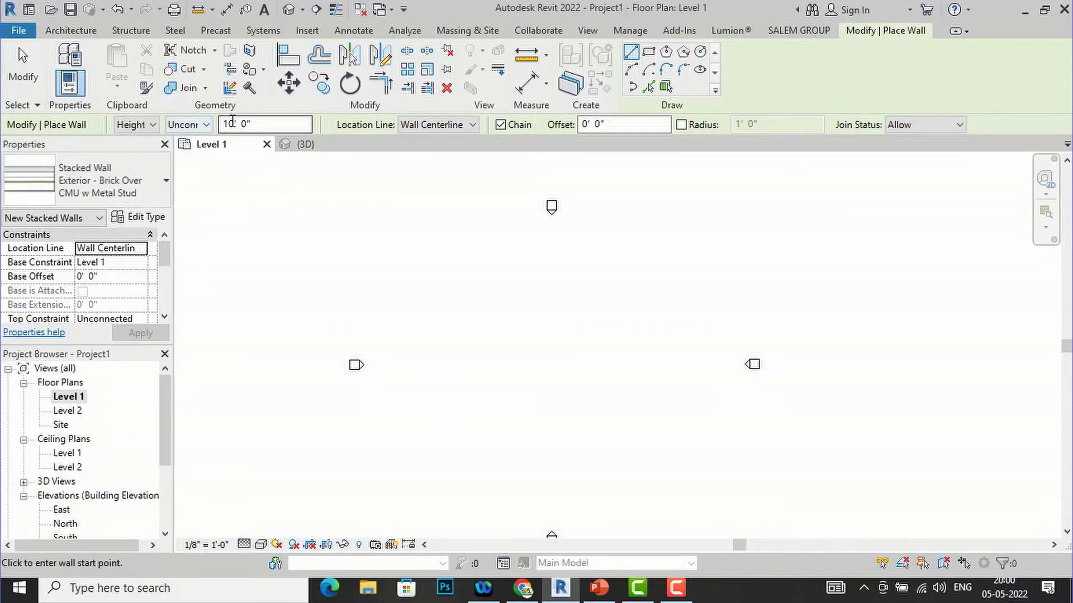
scroll(494, 333, "up", 1)
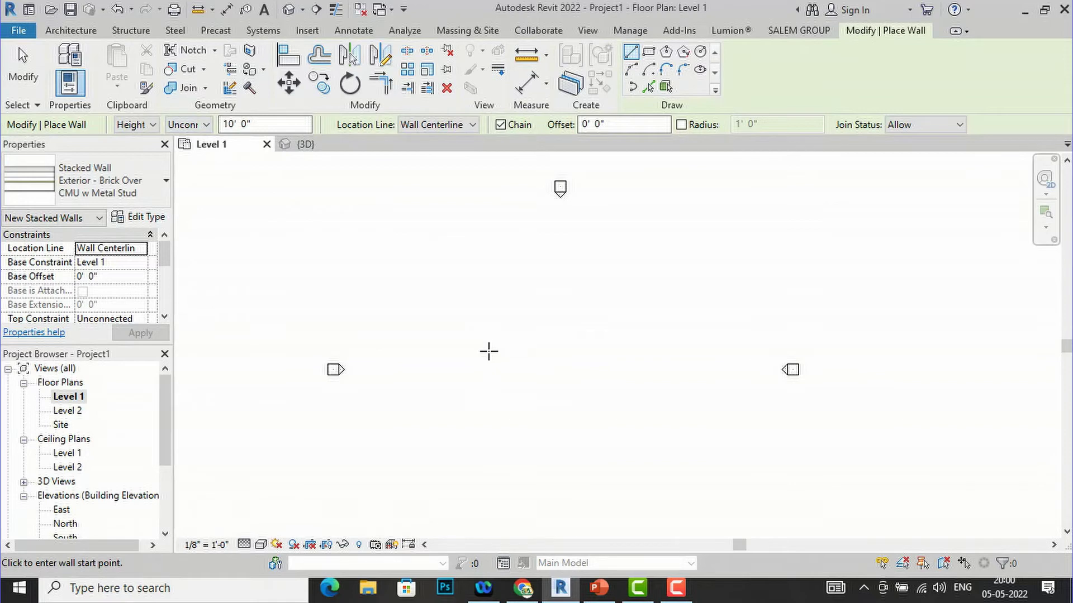
Draw the stacked wall horizontally 44'-0" long across the Level 1 plan
left_click(451, 345)
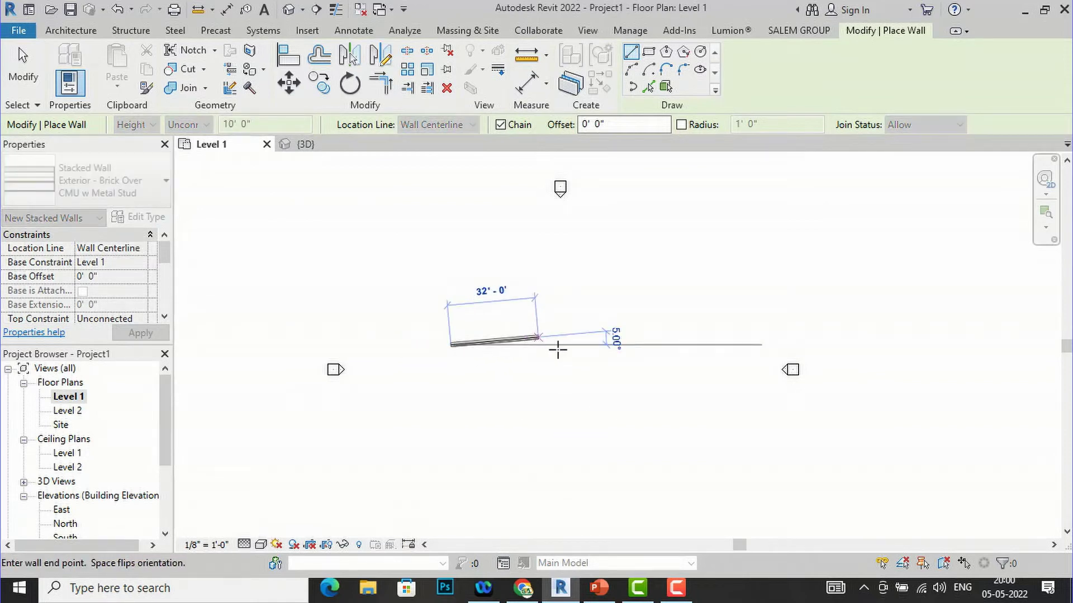
left_click(576, 346)
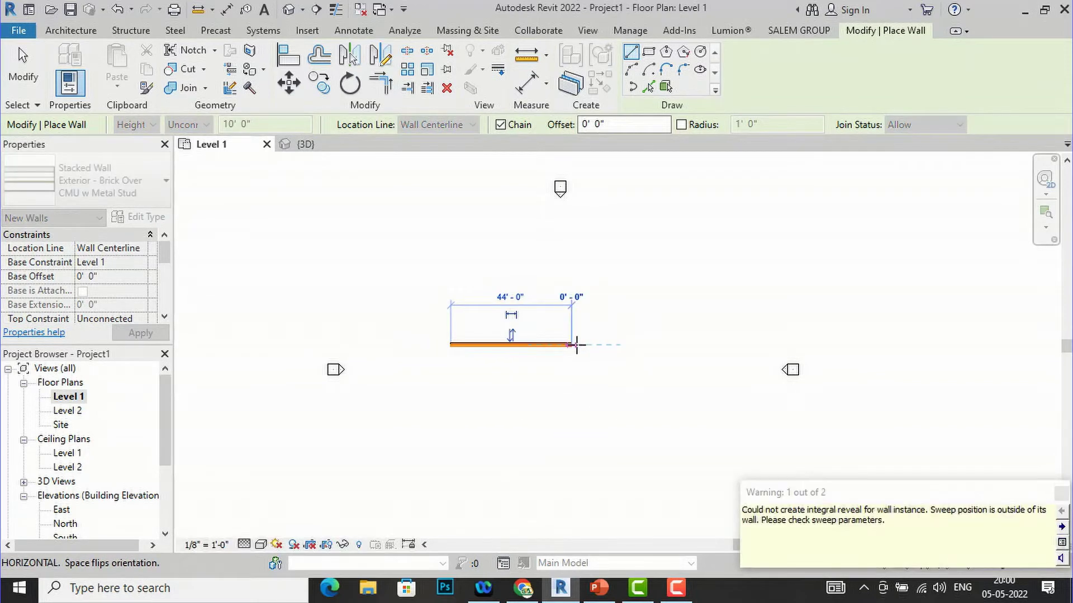
key("Escape")
key("Escape")
scroll(440, 319, "up", 5)
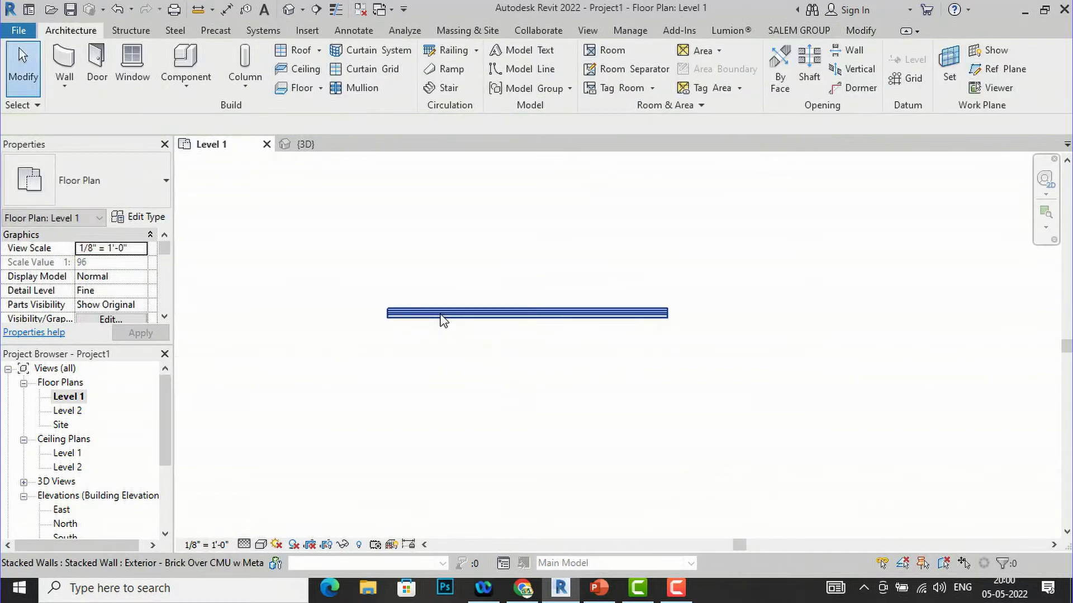
Try Coarse detail level on Level 1, then set it to Medium to show the wall layers
scroll(423, 297, "up", 2)
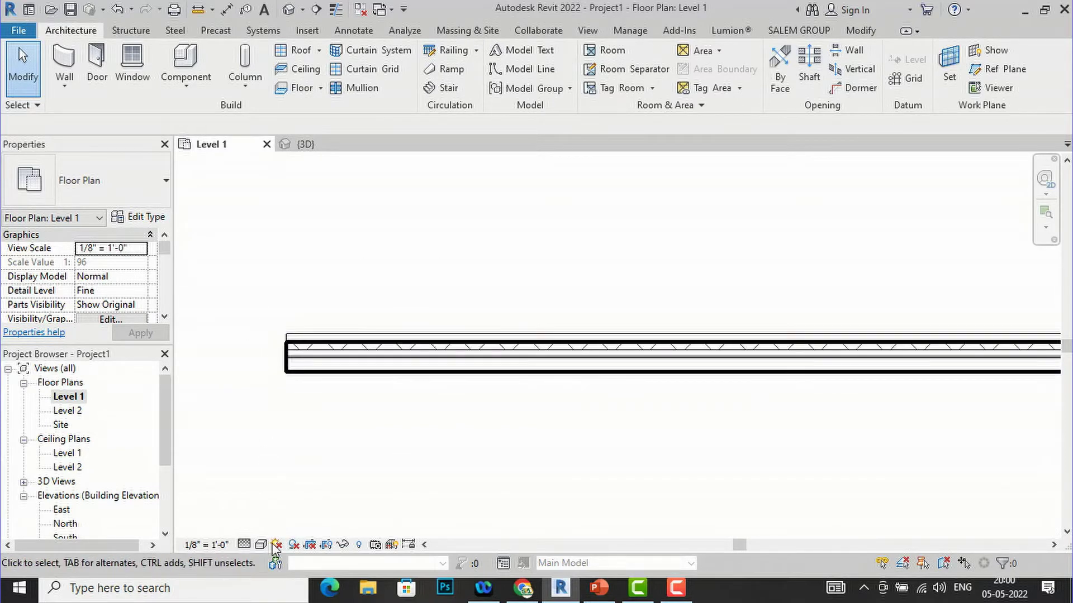
left_click(244, 544)
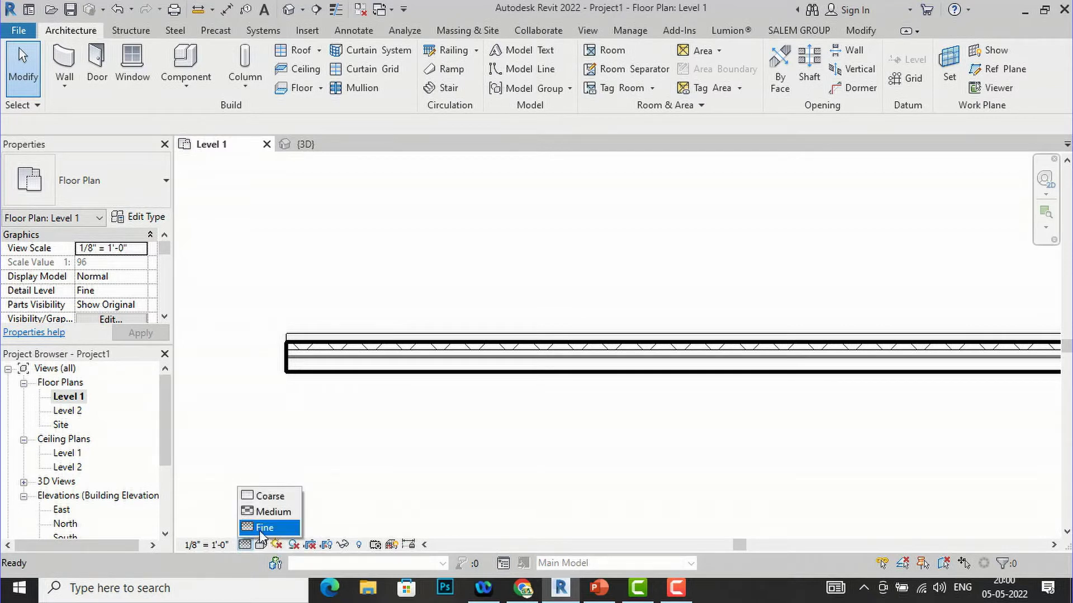
left_click(269, 497)
scroll(551, 368, "up", 1)
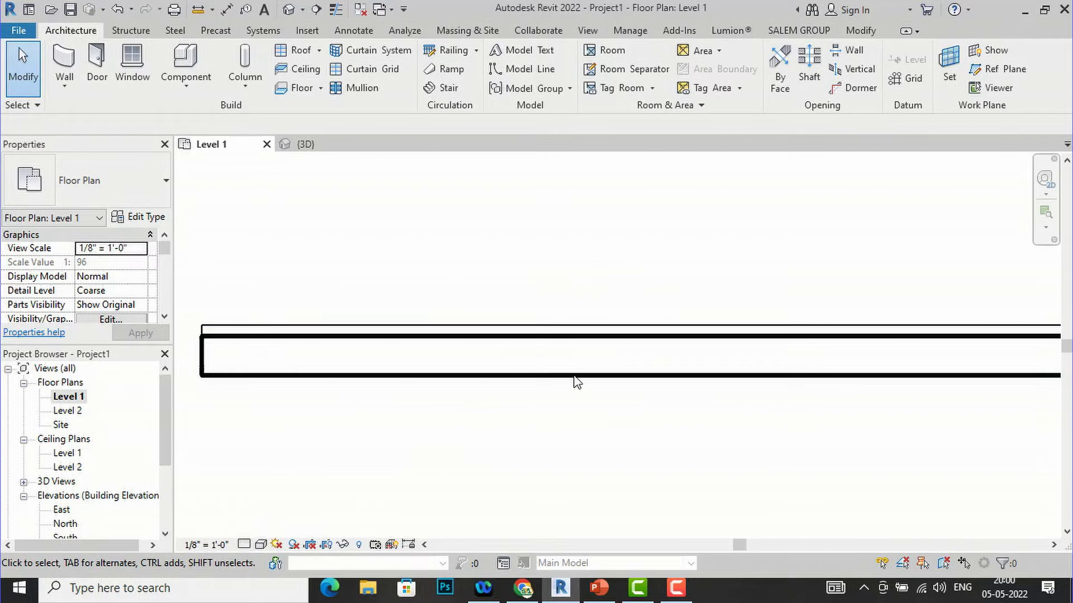
scroll(553, 335, "down", 1)
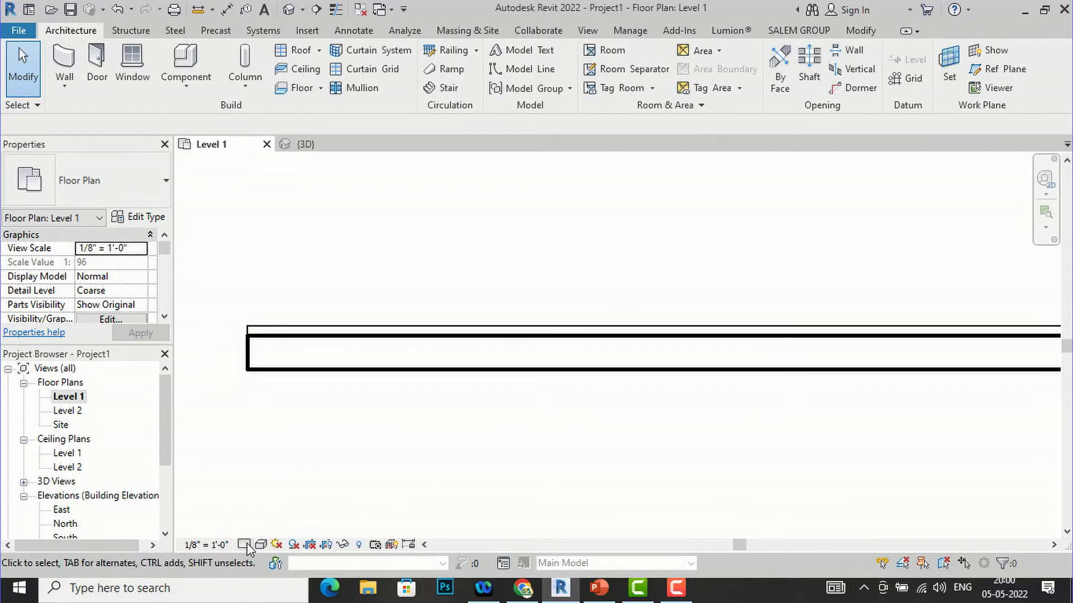
left_click(245, 544)
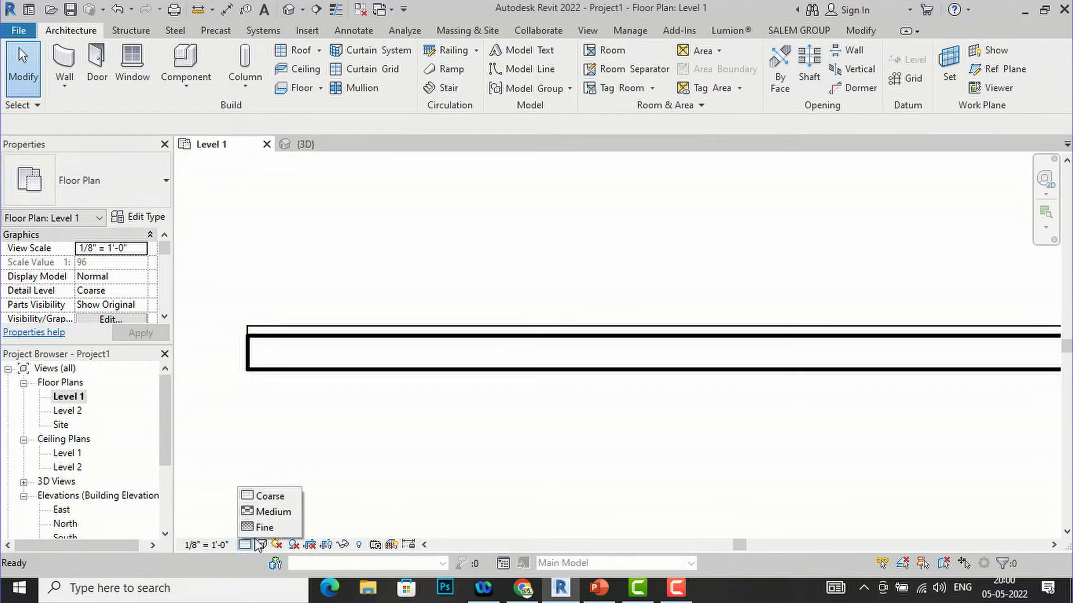
left_click(267, 514)
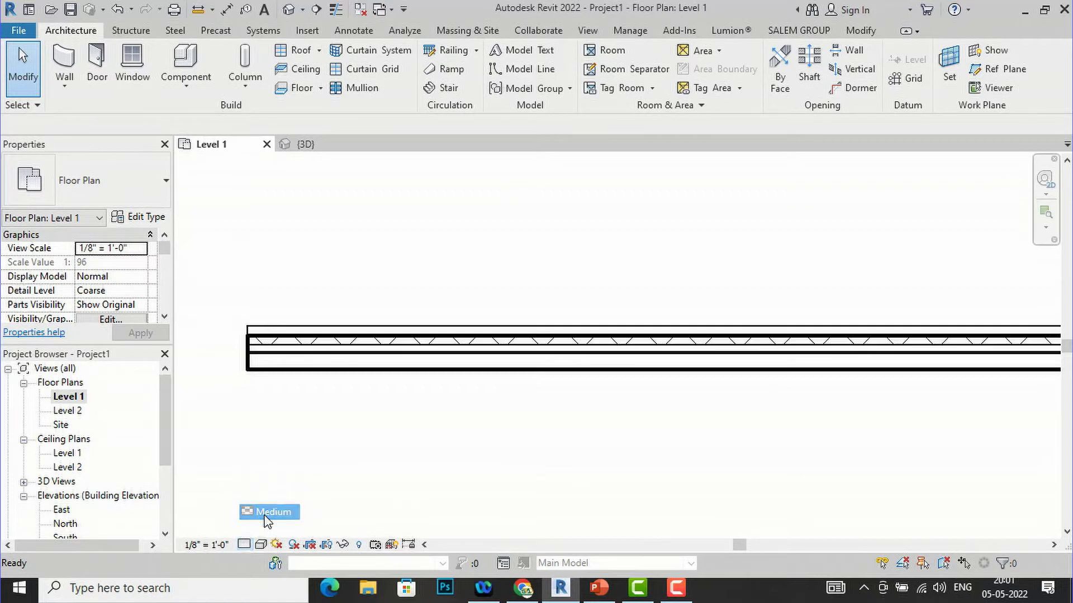
scroll(392, 287, "down", 2)
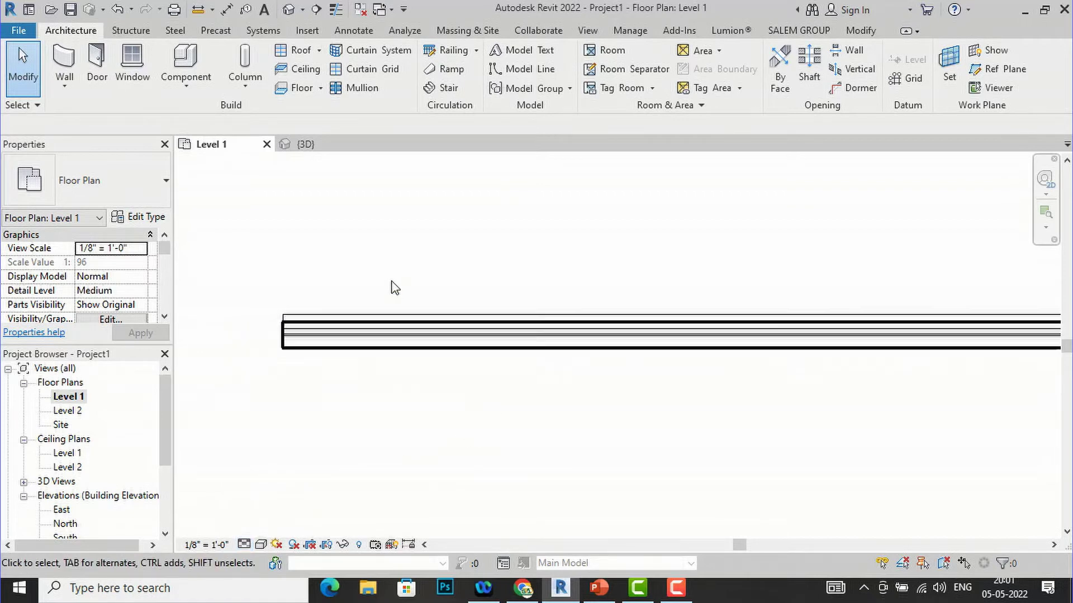
scroll(479, 347, "up", 3)
scroll(482, 334, "up", 1)
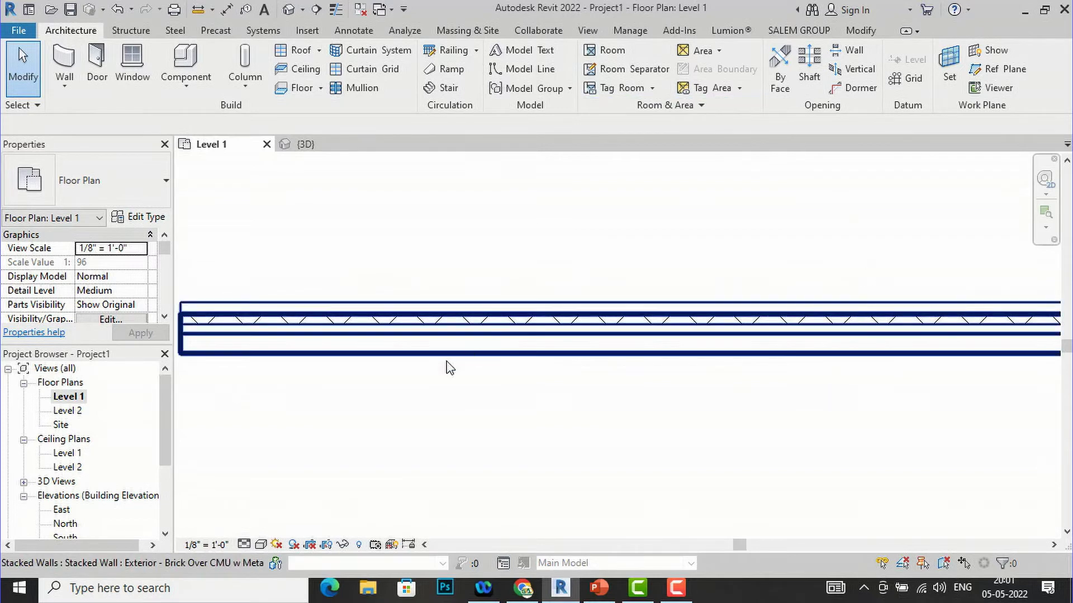
scroll(462, 421, "down", 3)
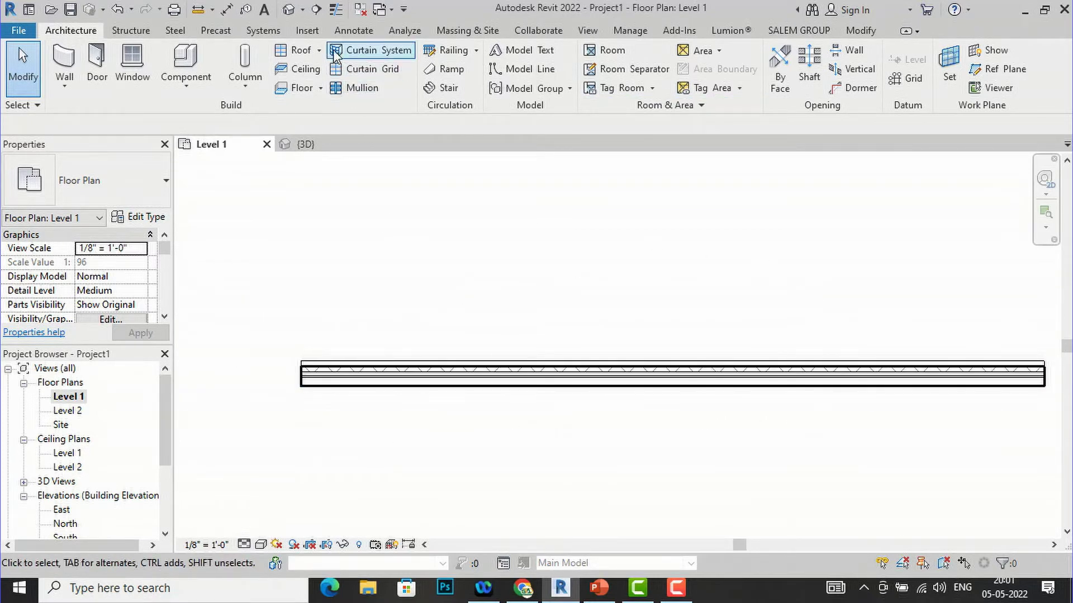
Draw a vertical section line crossing the wall from above to below it
left_click(317, 9)
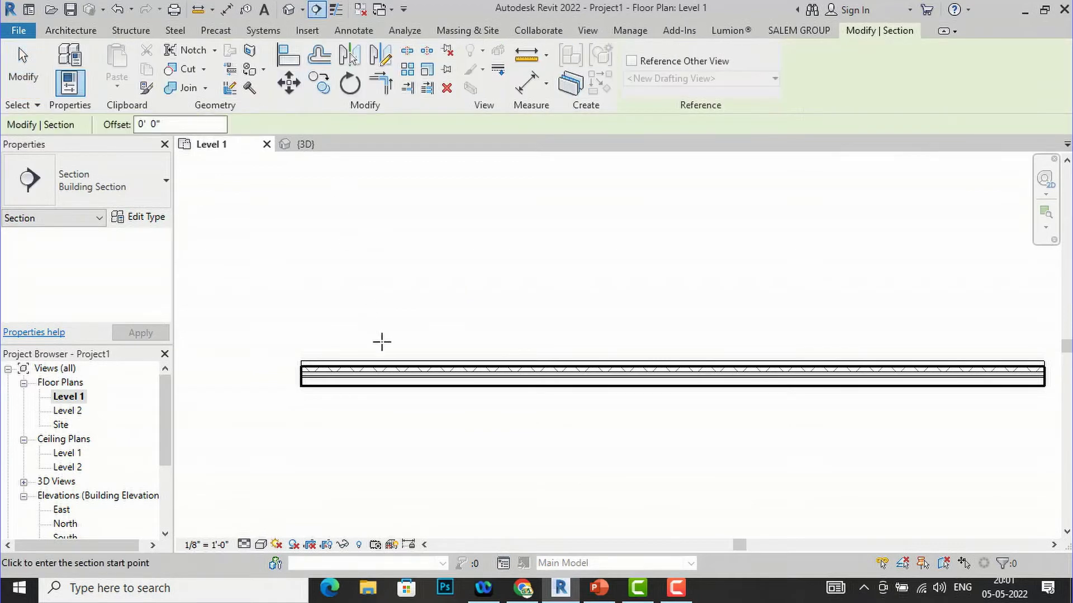
left_click(373, 306)
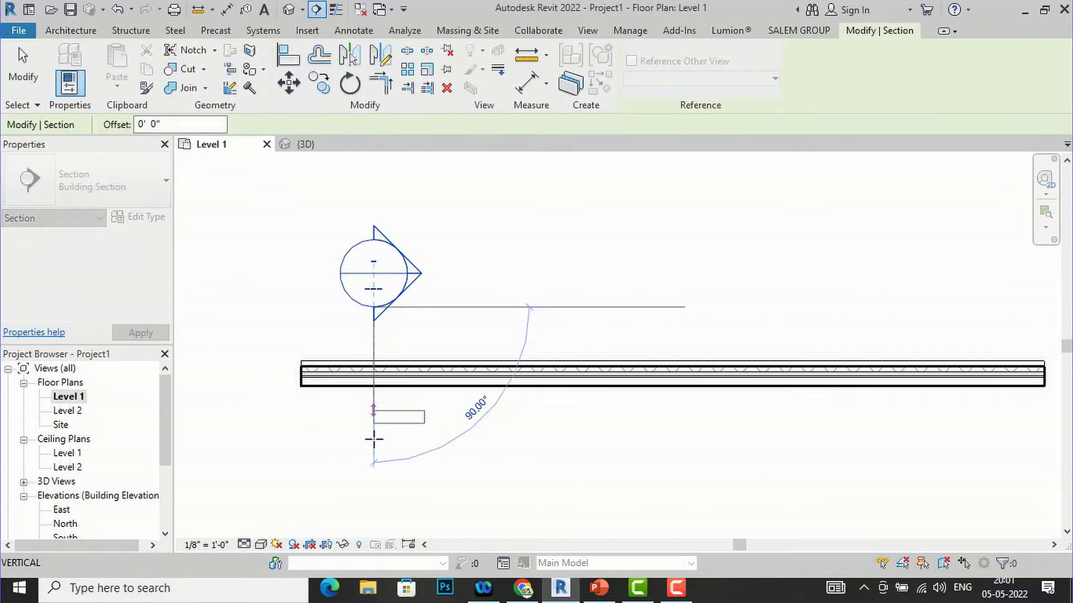
left_click(373, 462)
key("Escape")
key("Escape")
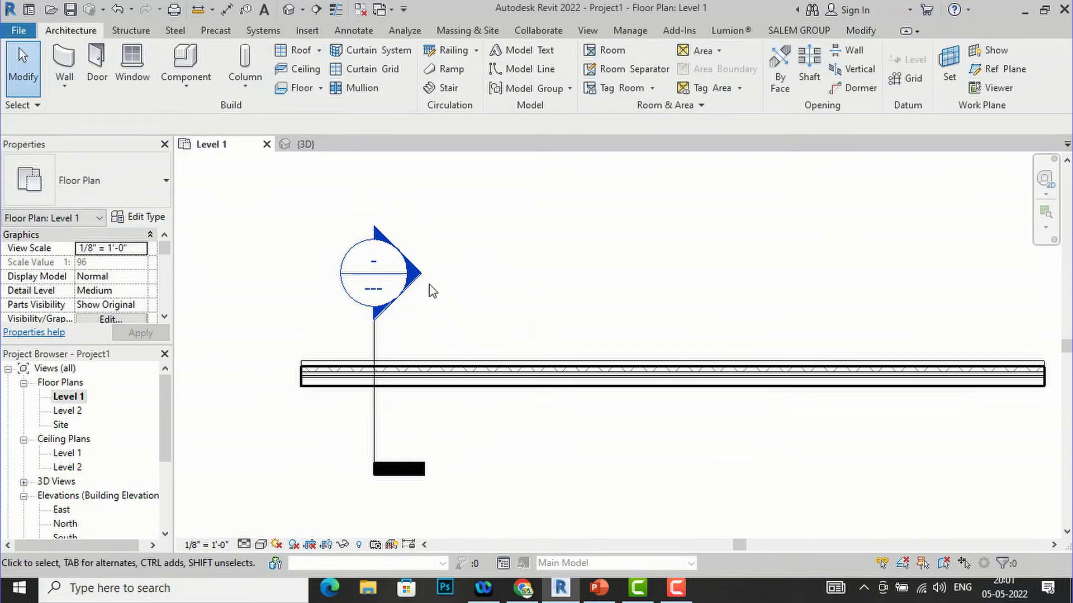
Open the Section 1 view and set its detail level to Fine
double_click(419, 281)
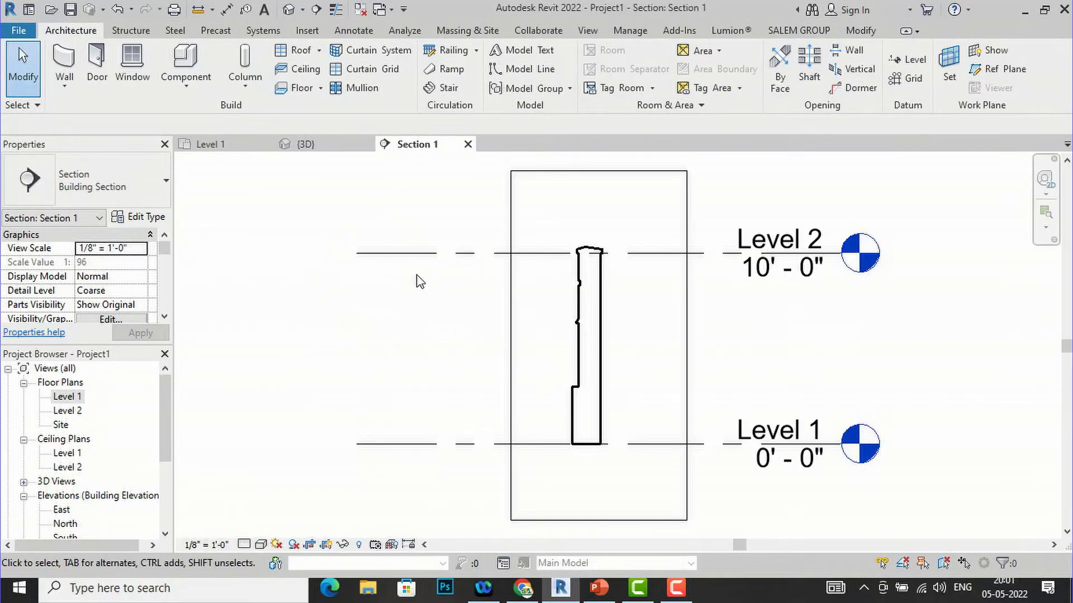
scroll(696, 429, "up", 2)
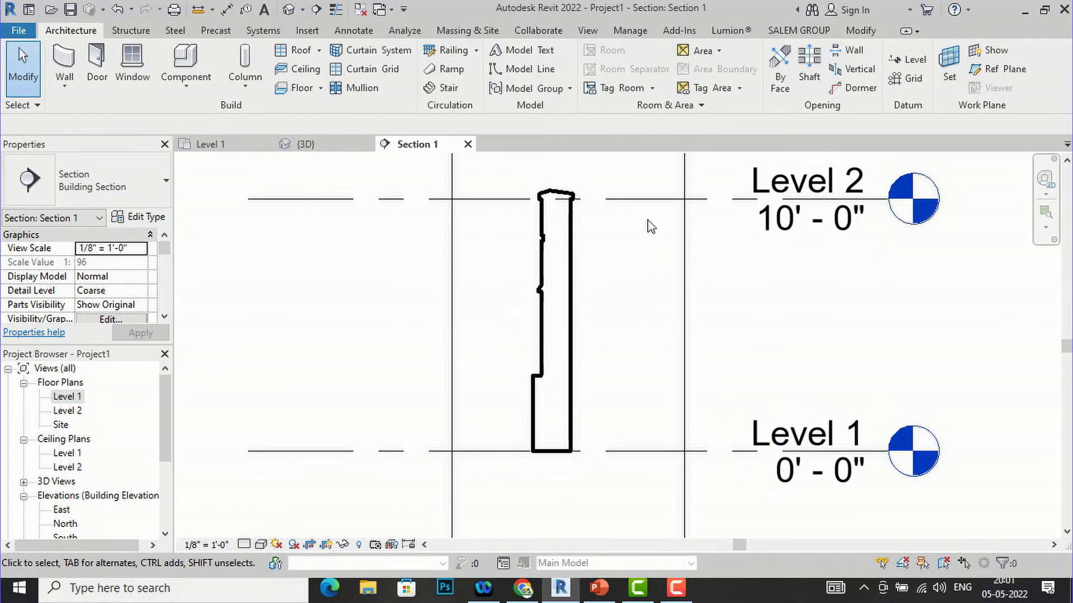
left_click(244, 545)
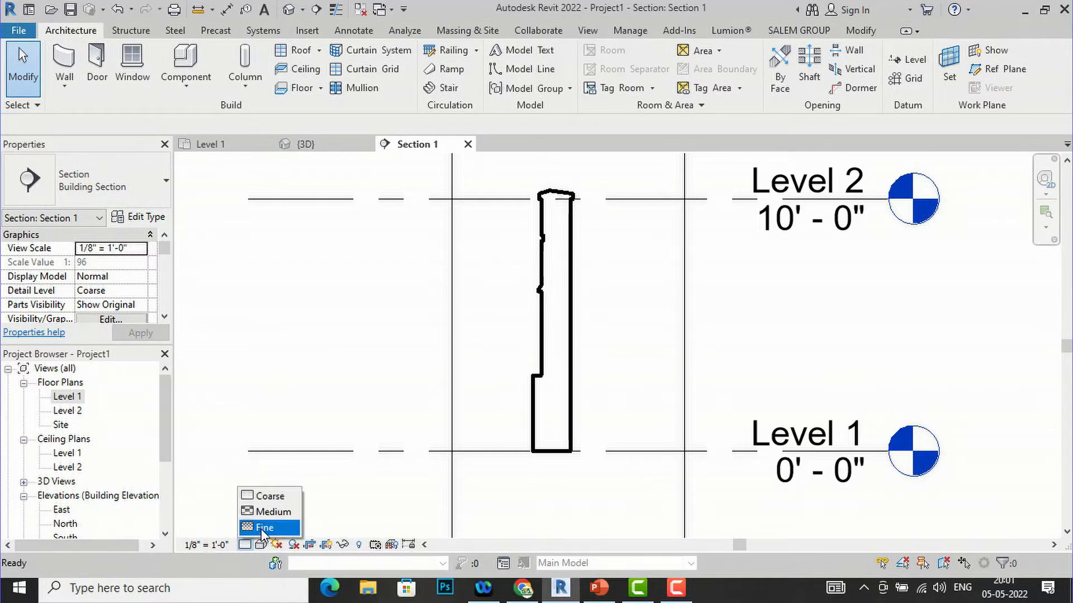
left_click(263, 527)
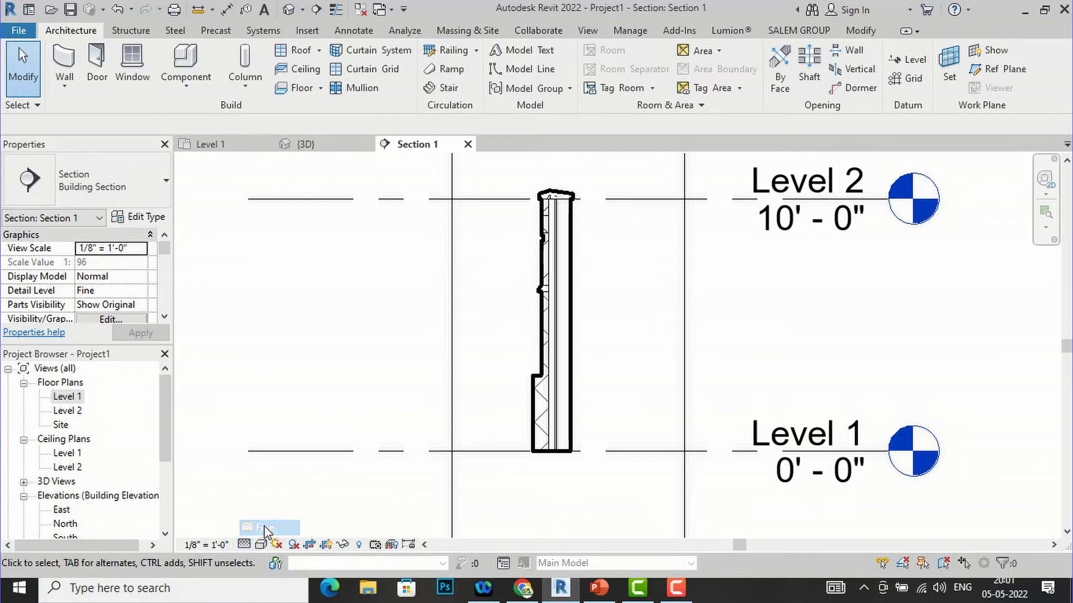
scroll(616, 427, "up", 1)
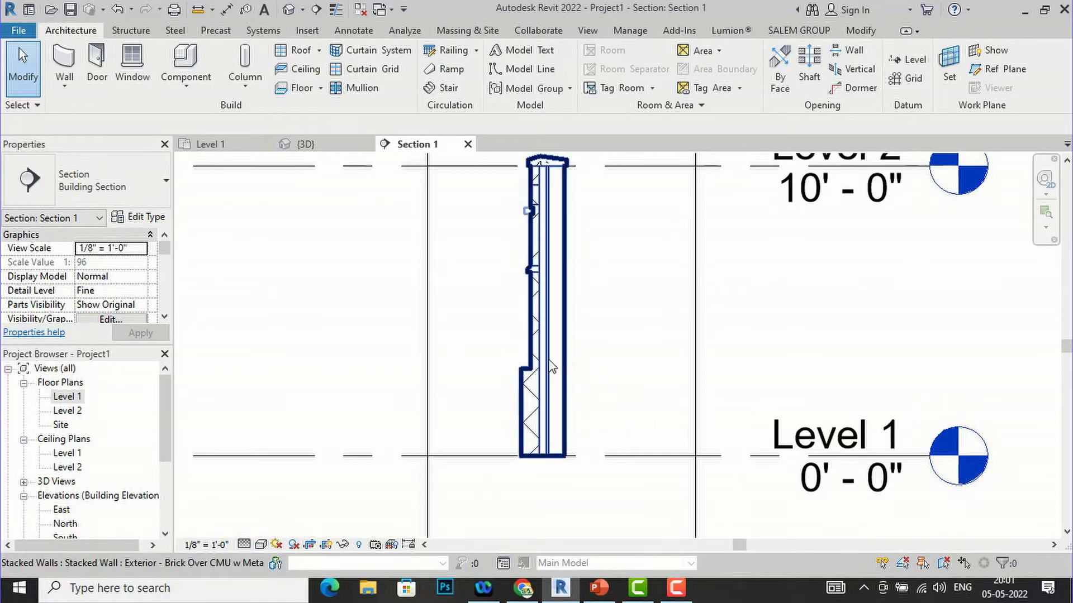
Open the stacked wall type's structure assembly, showing brick over a 3'-0" CMU base
left_click(547, 366)
left_click(141, 218)
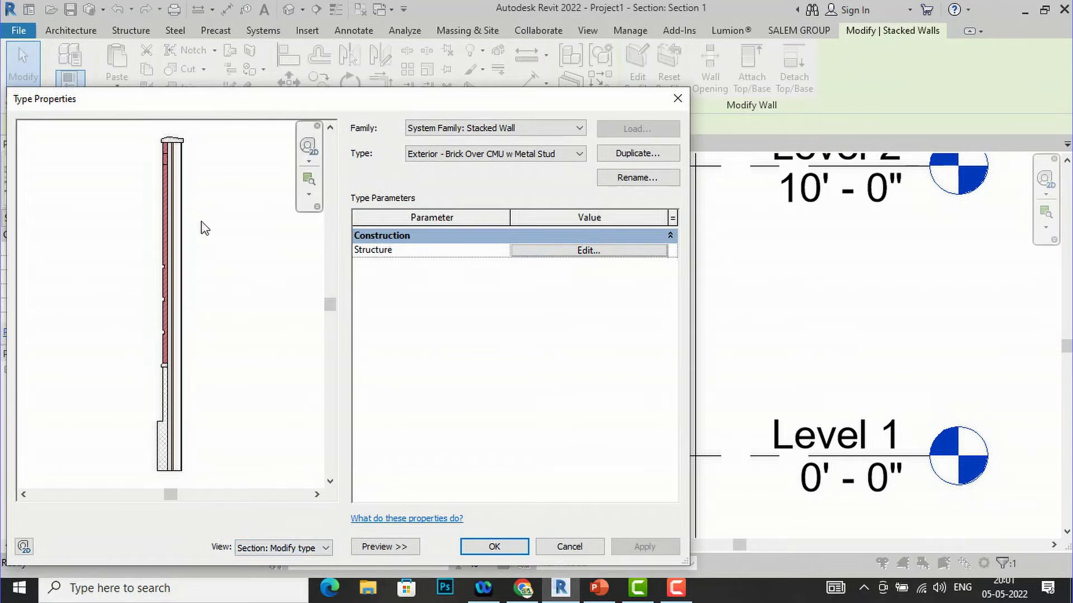
scroll(168, 148, "up", 5)
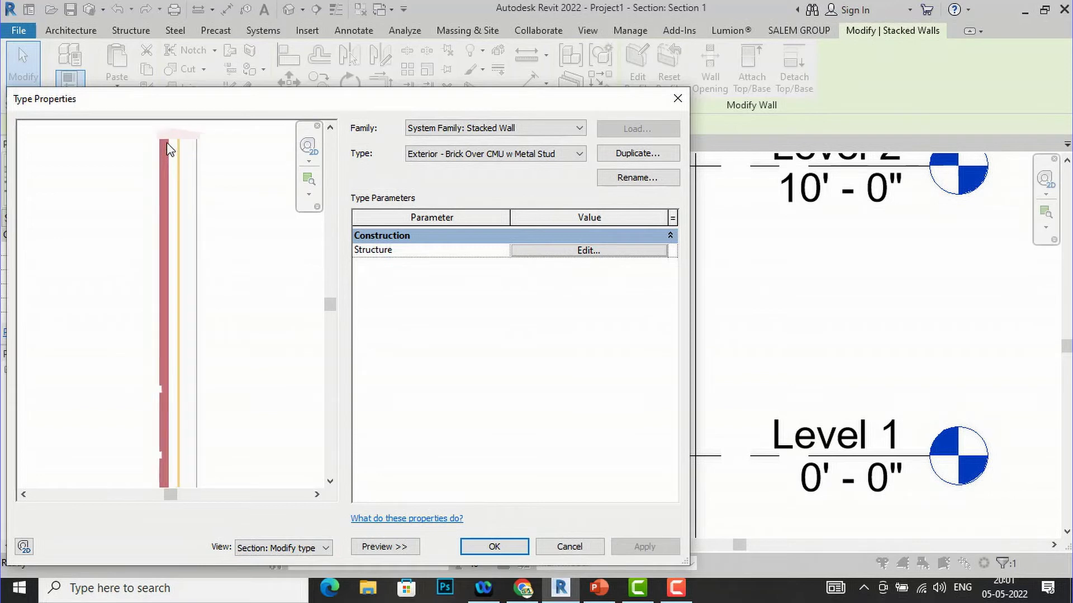
scroll(199, 228, "down", 2)
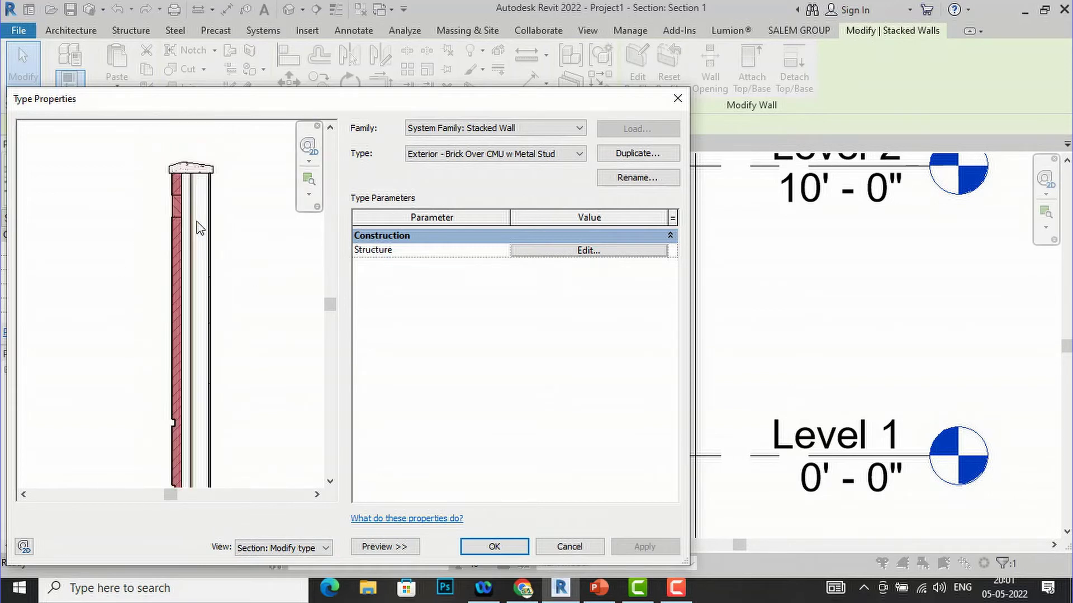
scroll(223, 200, "up", 2)
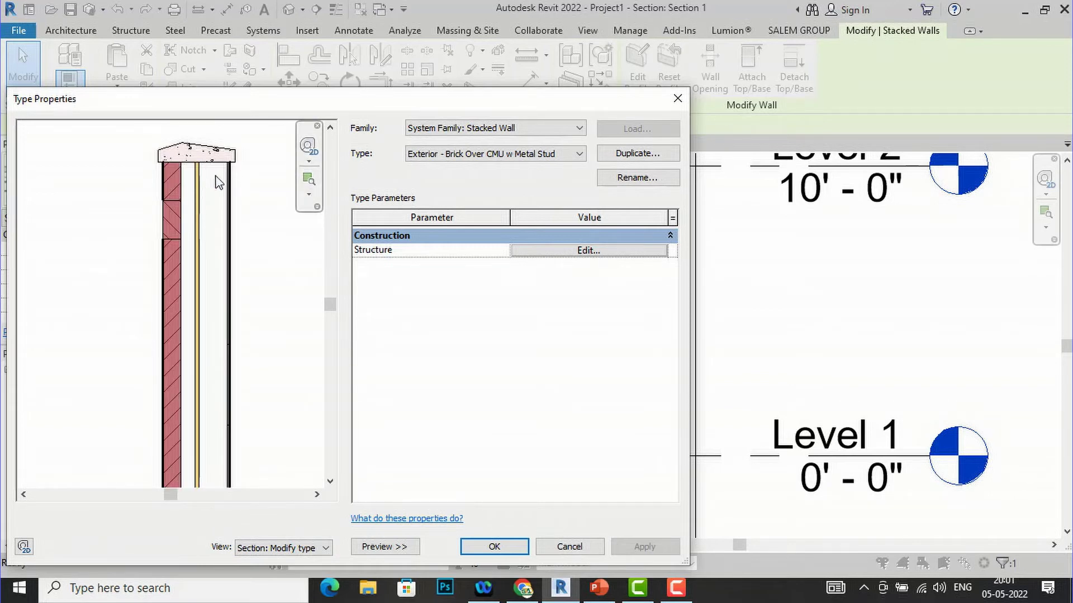
scroll(216, 178, "down", 3)
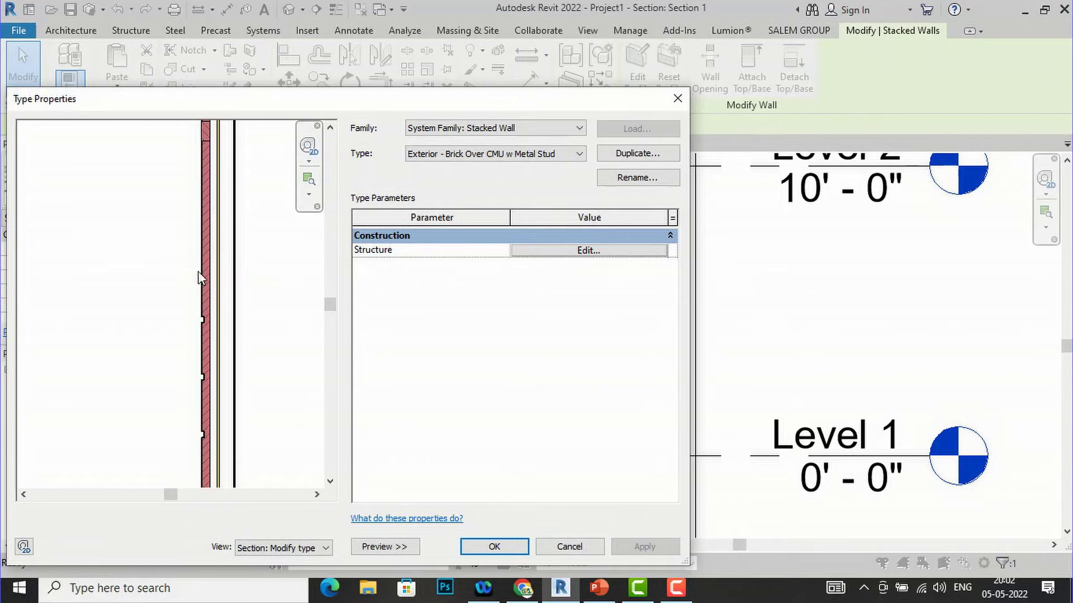
scroll(238, 292, "down", 3)
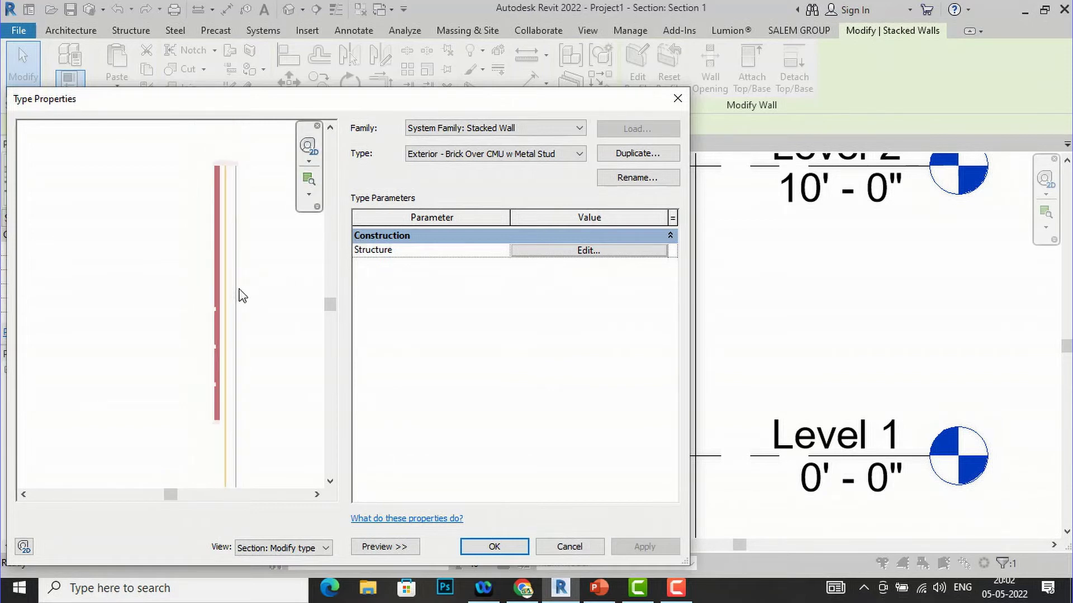
scroll(224, 323, "down", 1)
scroll(259, 354, "down", 1)
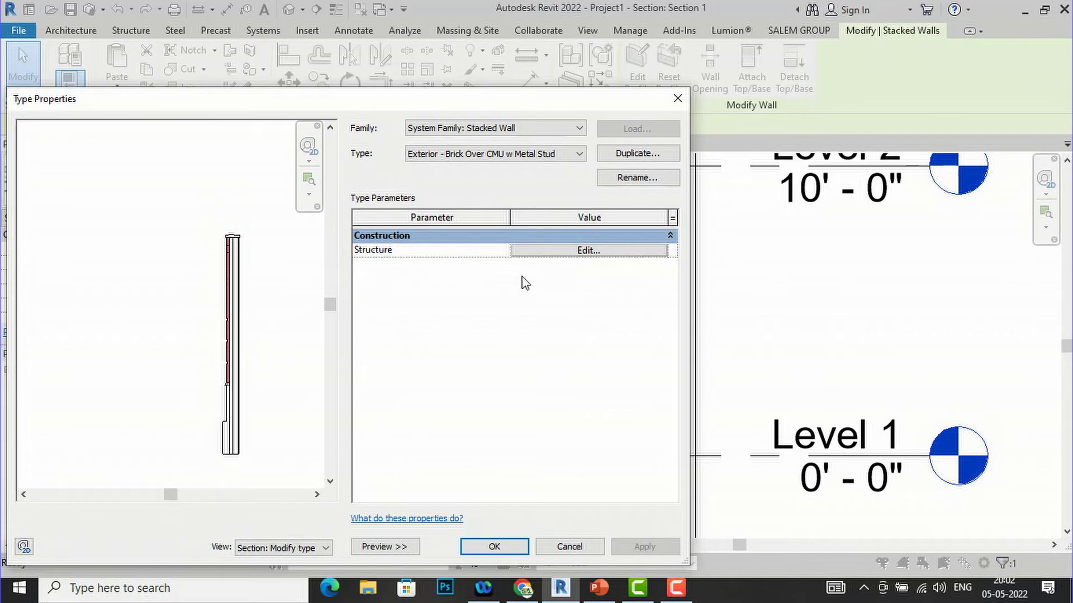
left_click(545, 254)
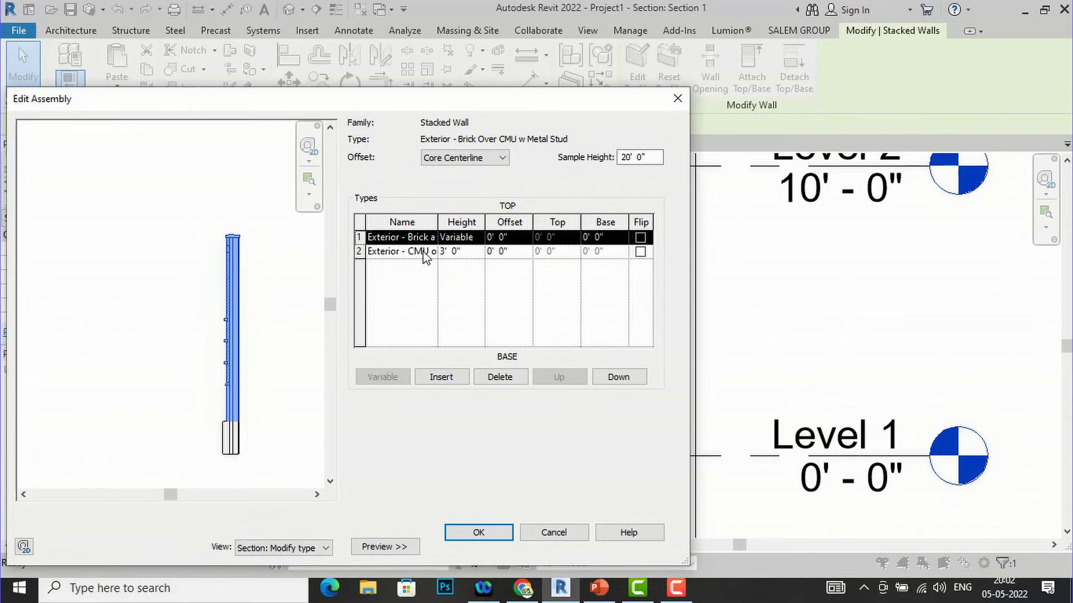
Inspect the CMU base and brick upper rows, leaving the top row's wall type unchanged
left_click(425, 257)
left_click(454, 251)
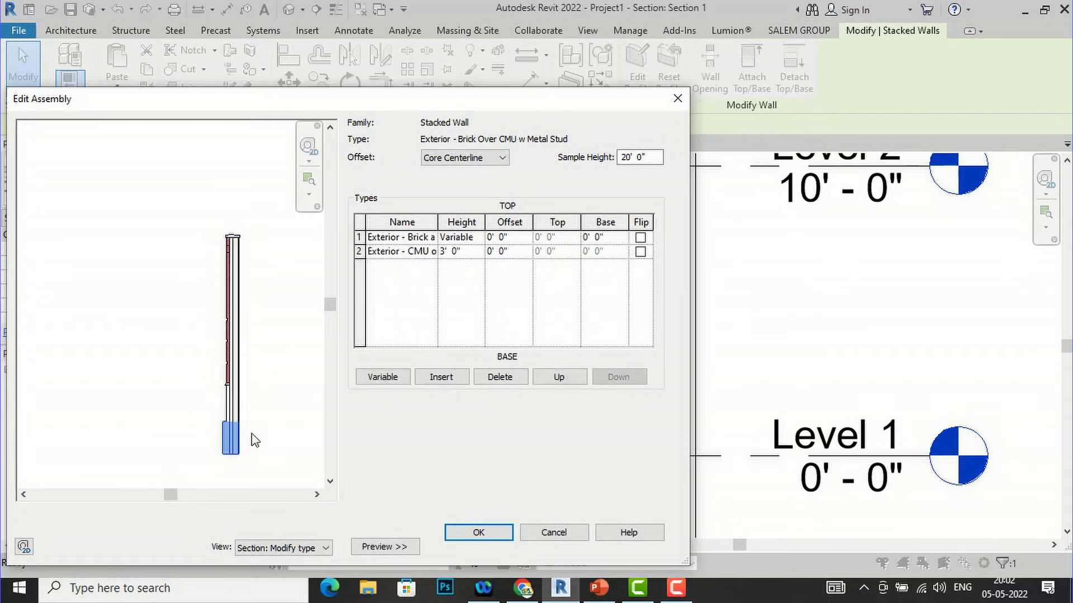
left_click(405, 241)
left_click(431, 239)
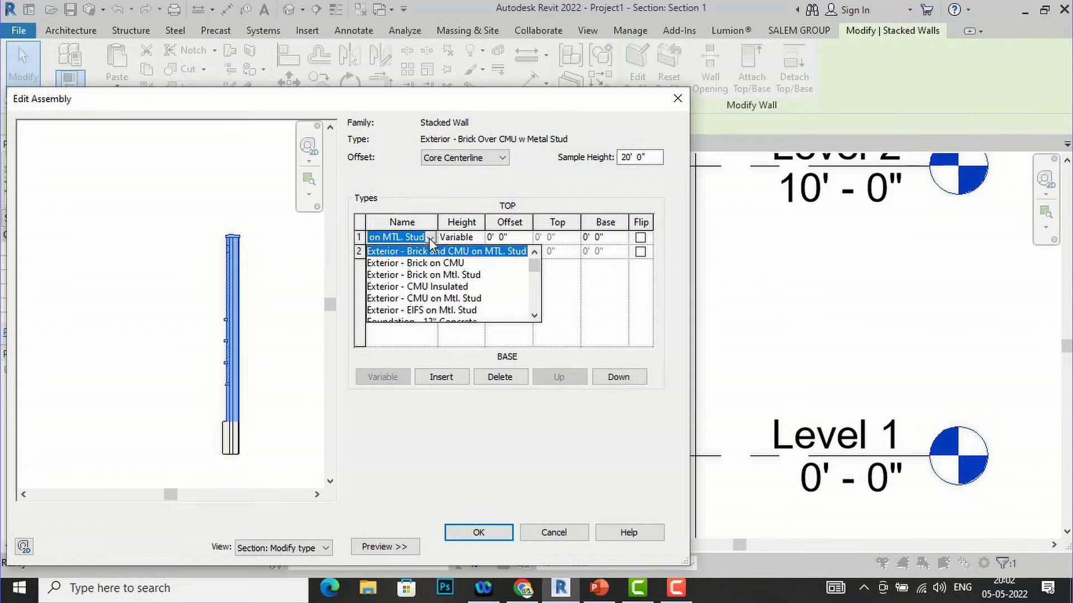
left_click(431, 239)
left_click(392, 333)
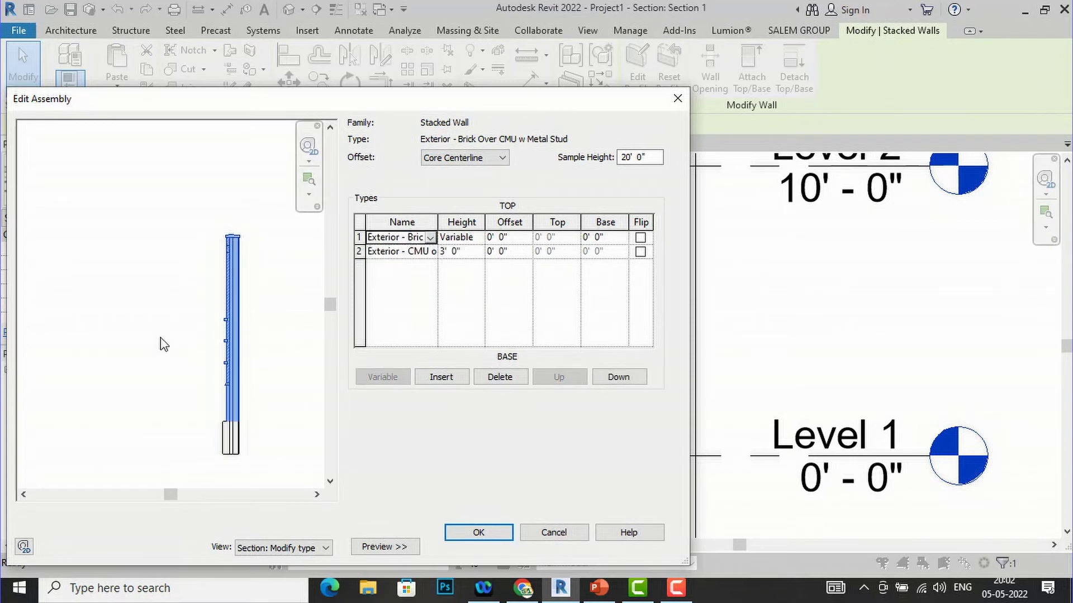
scroll(161, 342, "up", 1)
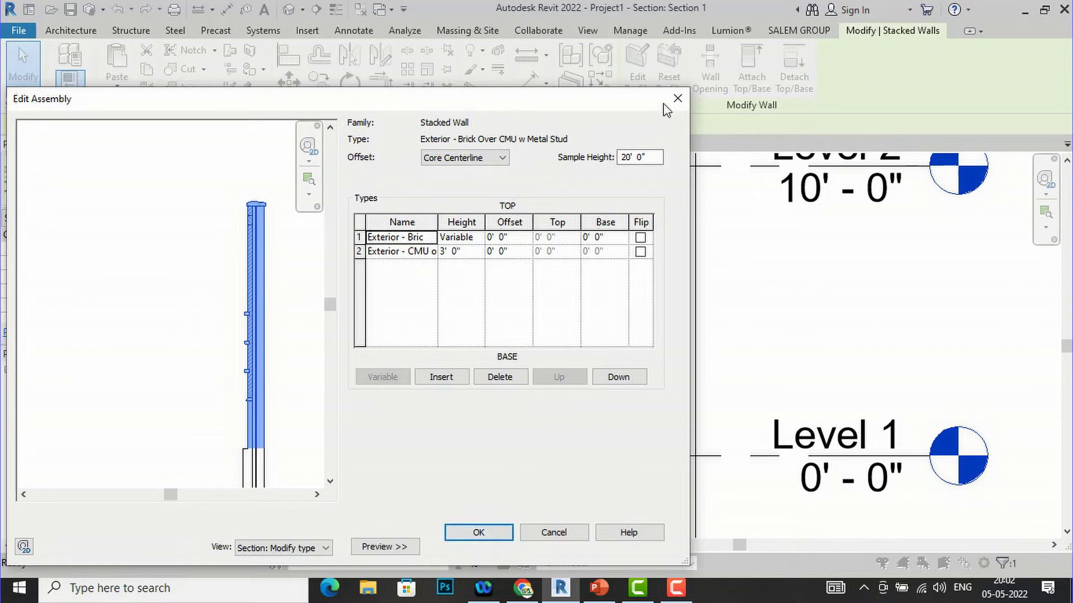
Close the assembly and type properties without changes and deselect the wall
left_click(677, 100)
left_click(677, 101)
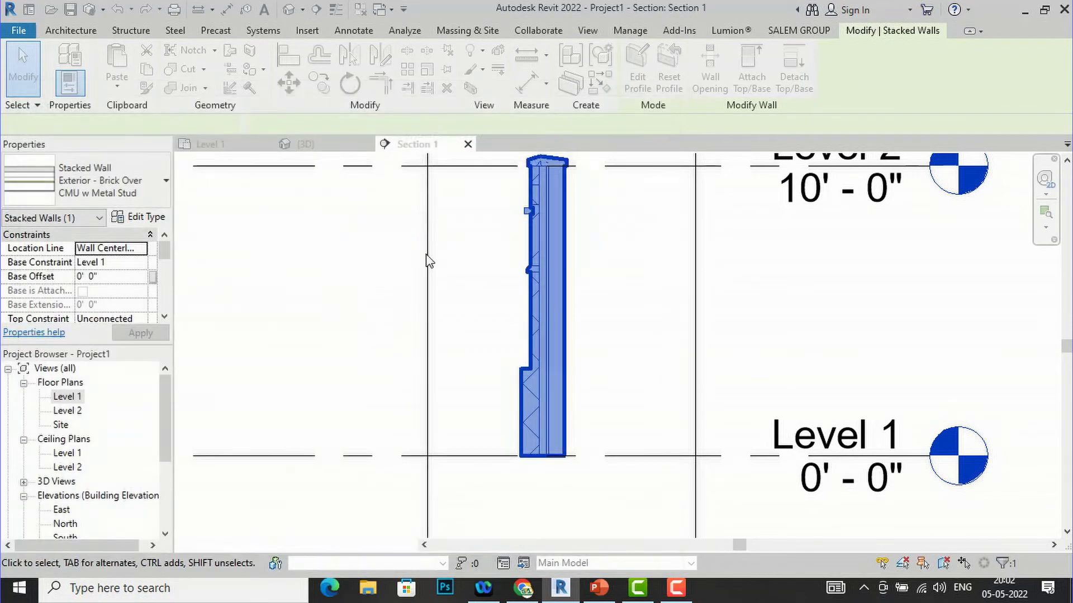
left_click(820, 349)
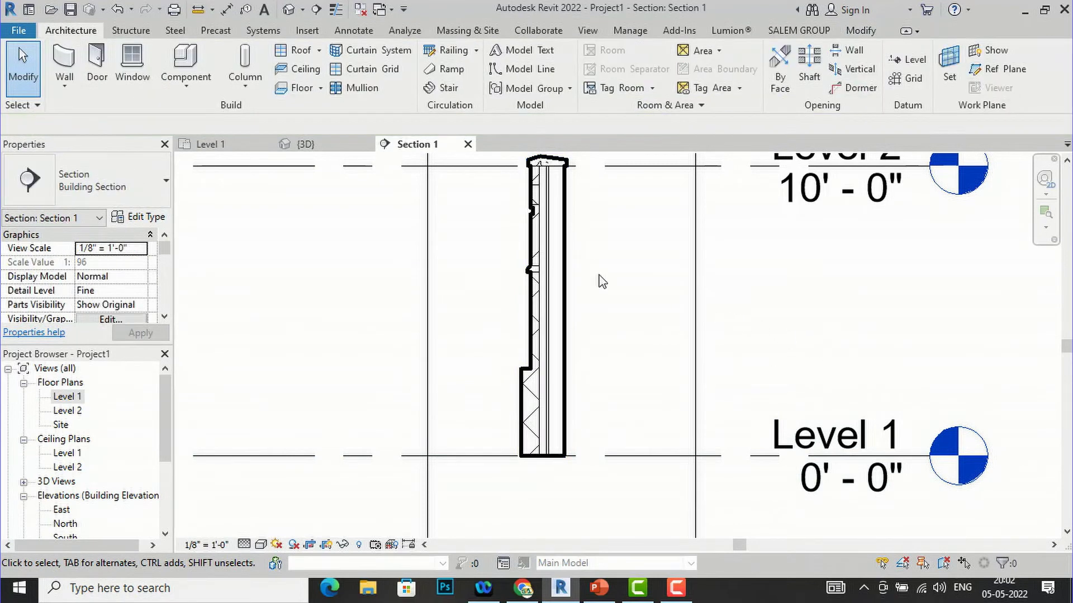
scroll(441, 467, "down", 1)
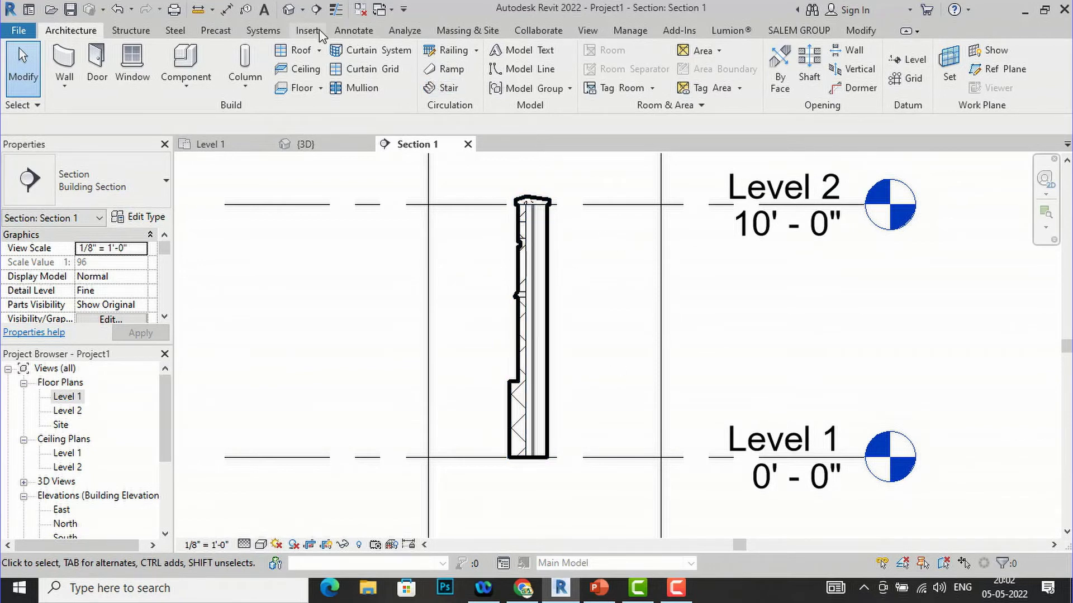
Start the Insulation tool at 3 1/2" width and cancel a trial centred batt at the wall base
left_click(340, 34)
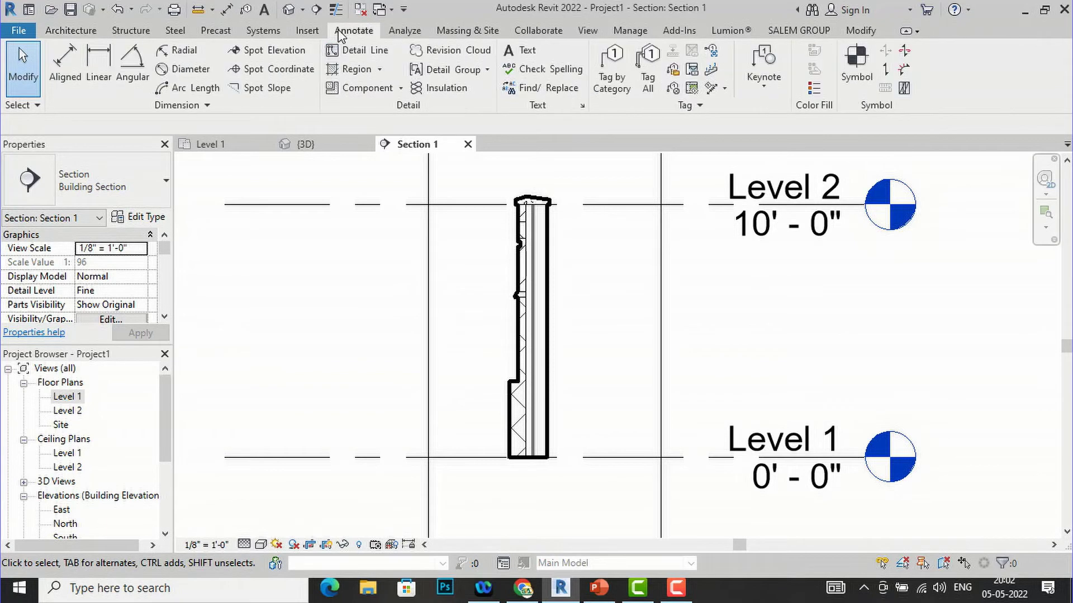
left_click(433, 88)
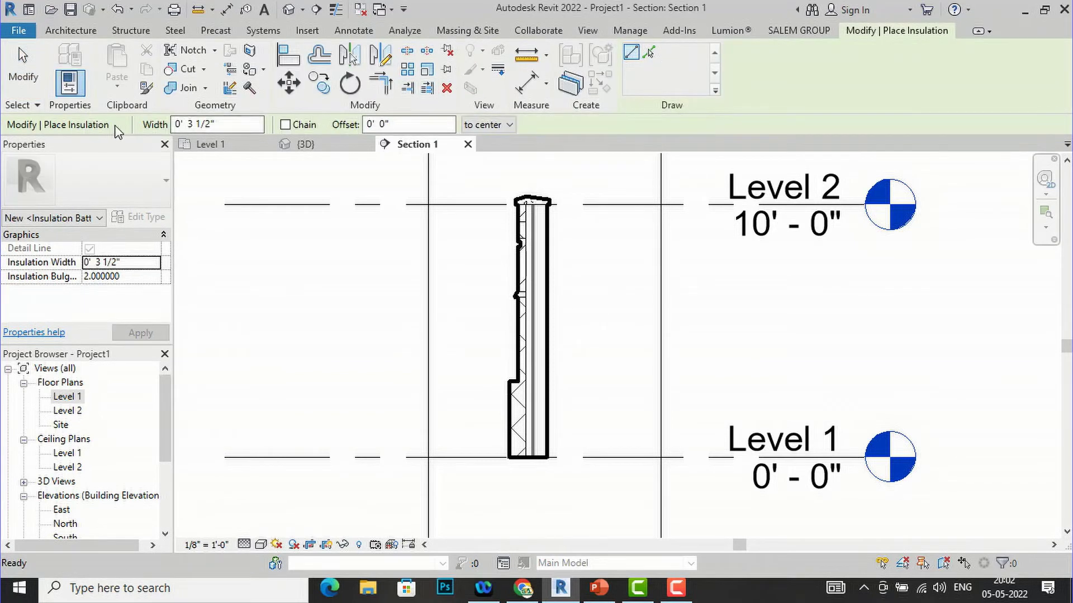
left_click(207, 125)
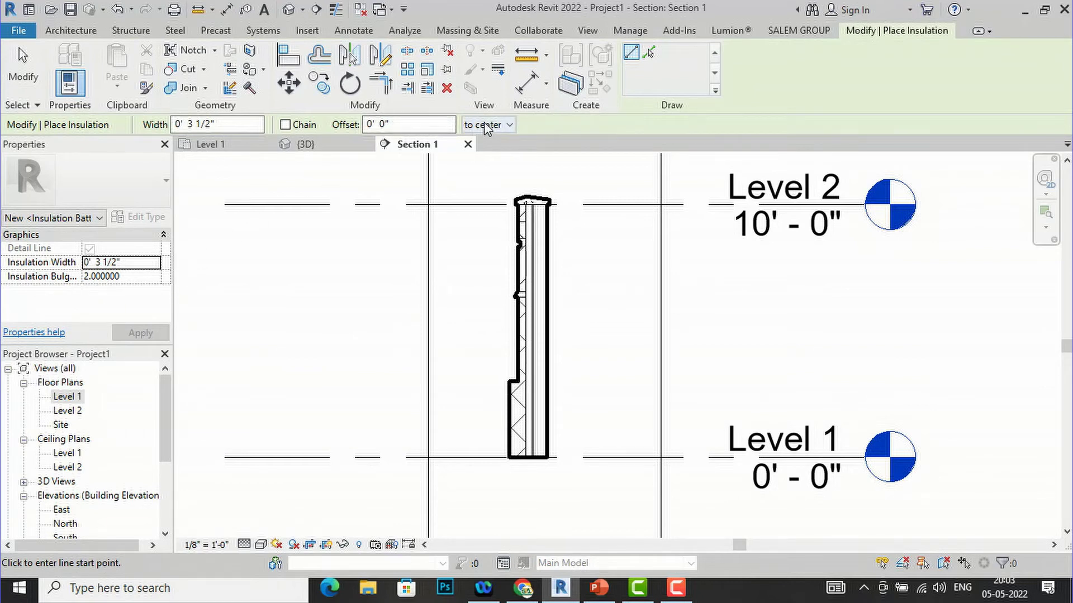
scroll(545, 479, "up", 1)
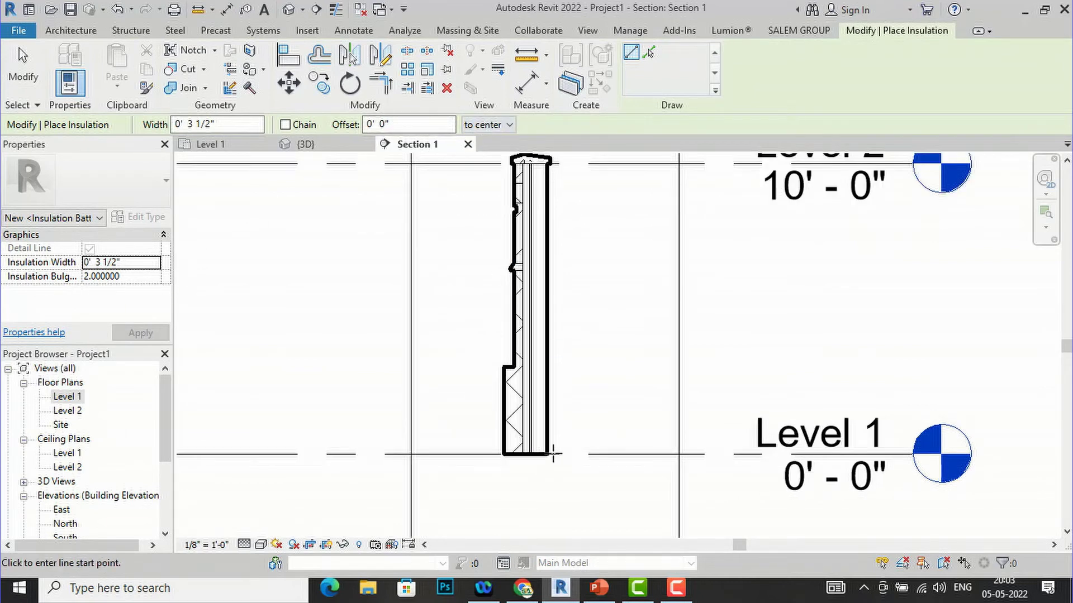
scroll(530, 463, "up", 3)
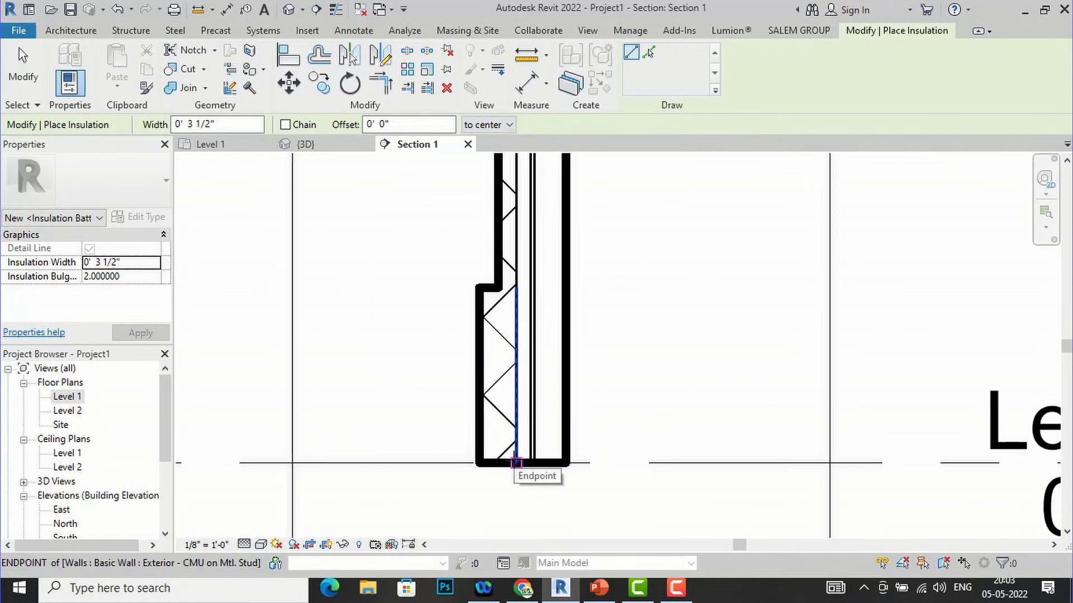
left_click(516, 464)
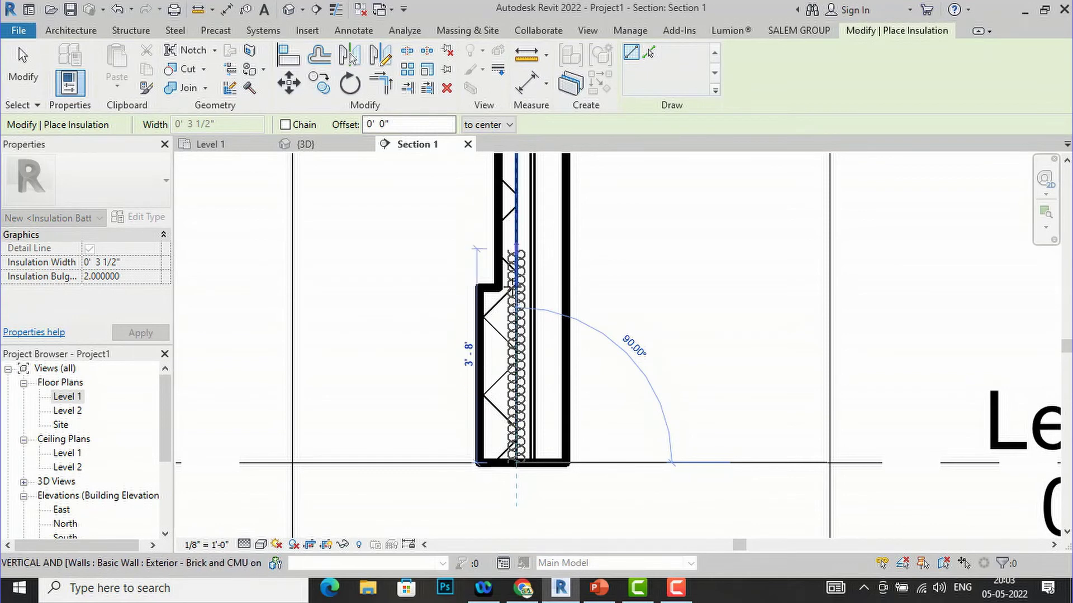
key("Escape")
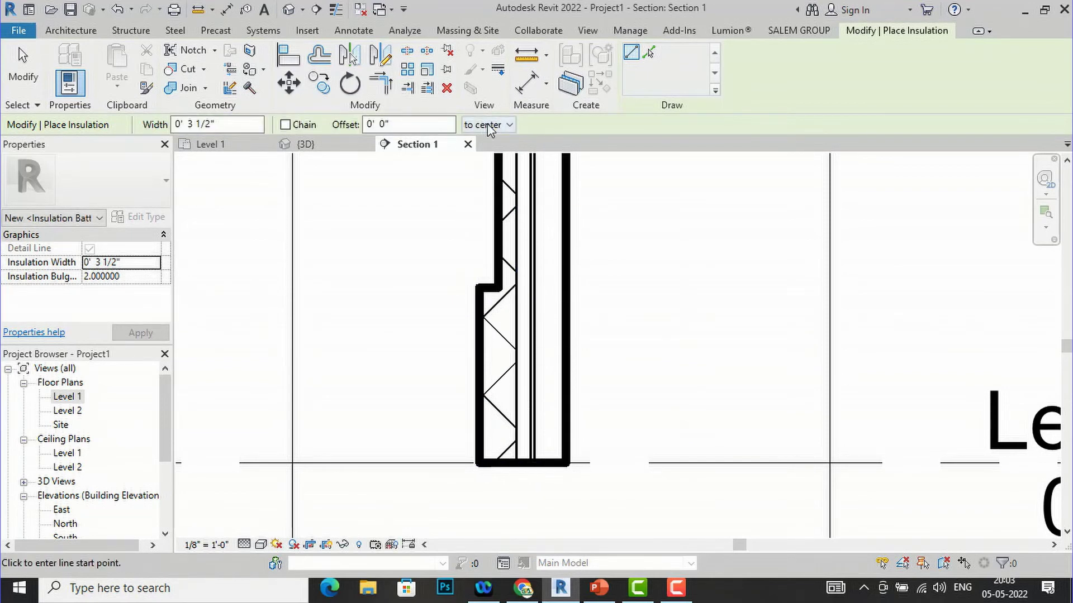
Try a near-side aligned batt at the wall base, then cancel it
left_click(490, 125)
left_click(489, 152)
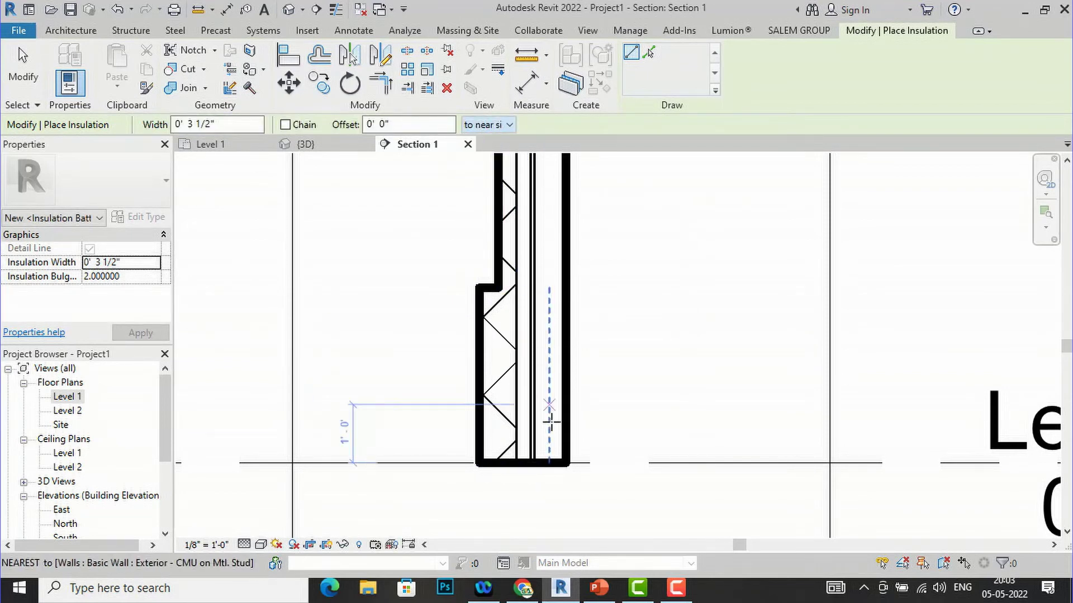
left_click(522, 463)
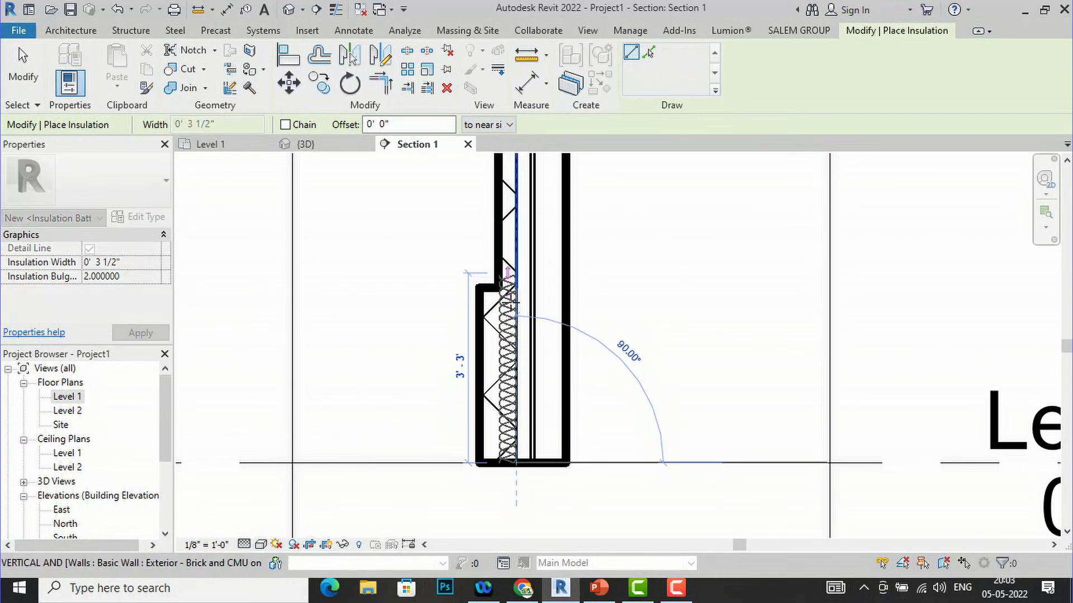
key("Escape")
key("Escape")
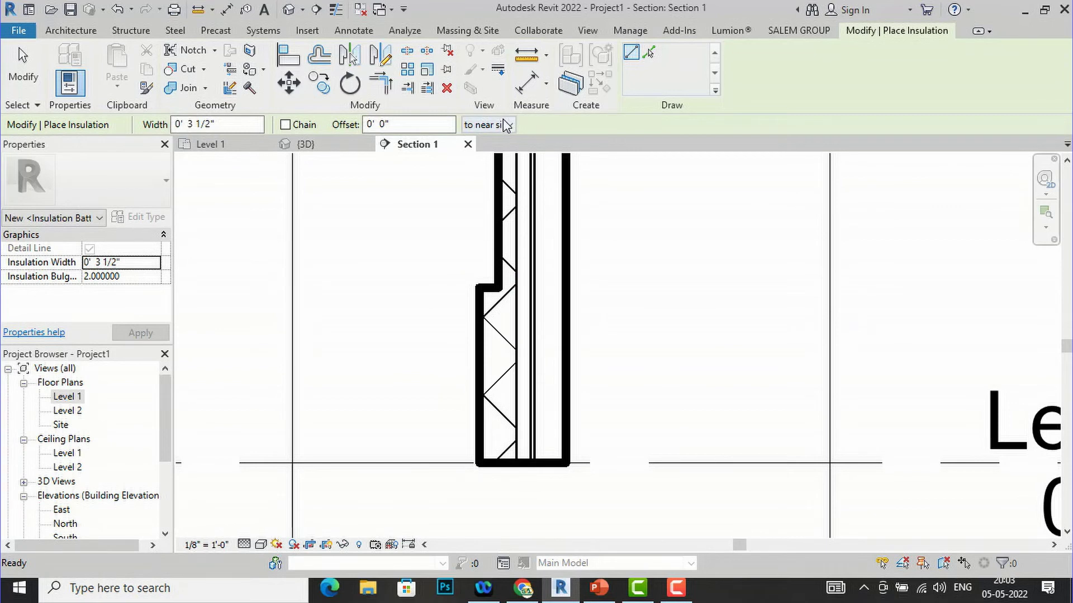
Place a far-side aligned insulation batt from the wall bottom up to the wall top
left_click(506, 125)
left_click(496, 166)
left_click(517, 463)
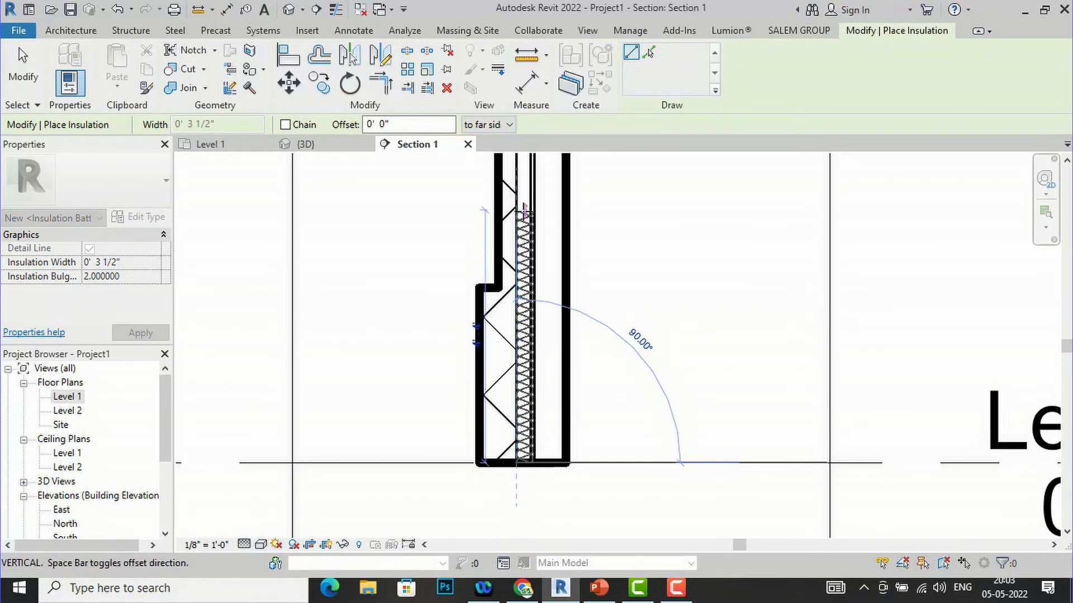
scroll(517, 492, "down", 2)
scroll(517, 494, "down", 2)
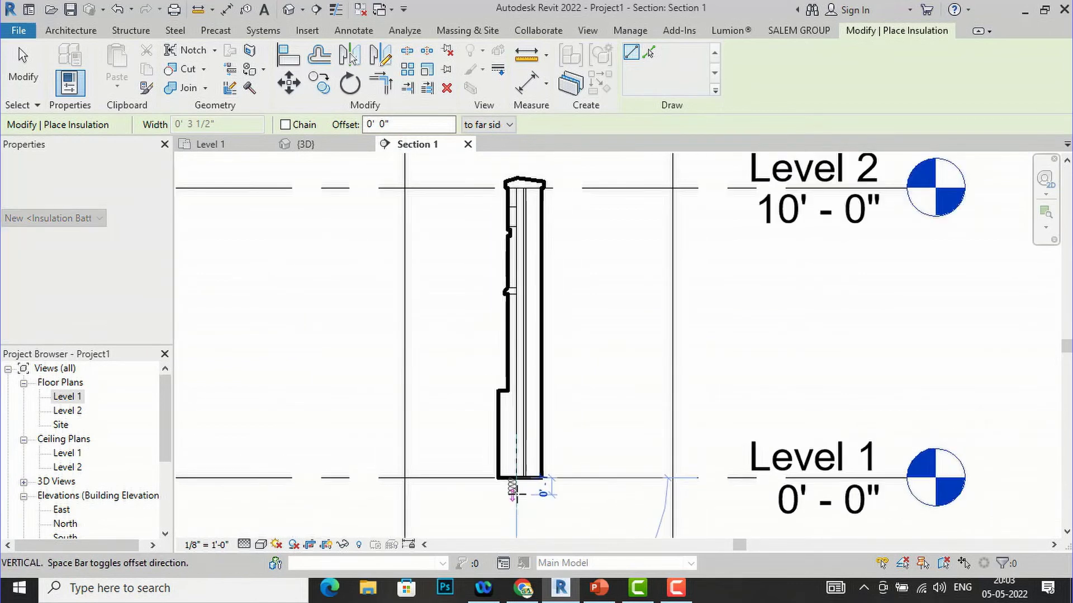
scroll(516, 254, "up", 2)
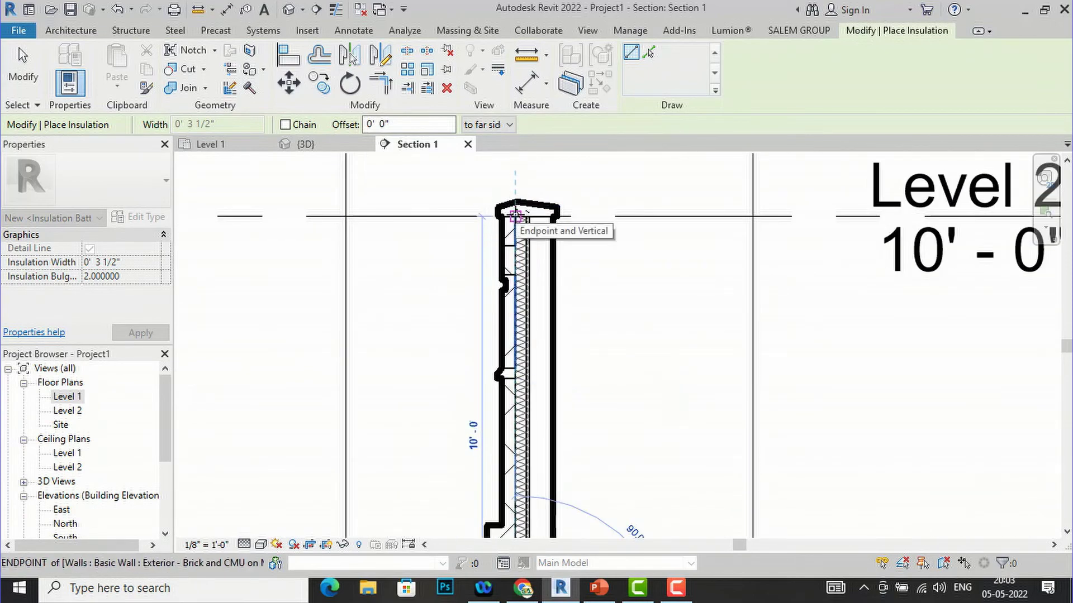
left_click(515, 215)
key("Escape")
key("Escape")
scroll(458, 230, "down", 1)
scroll(458, 230, "down", 2)
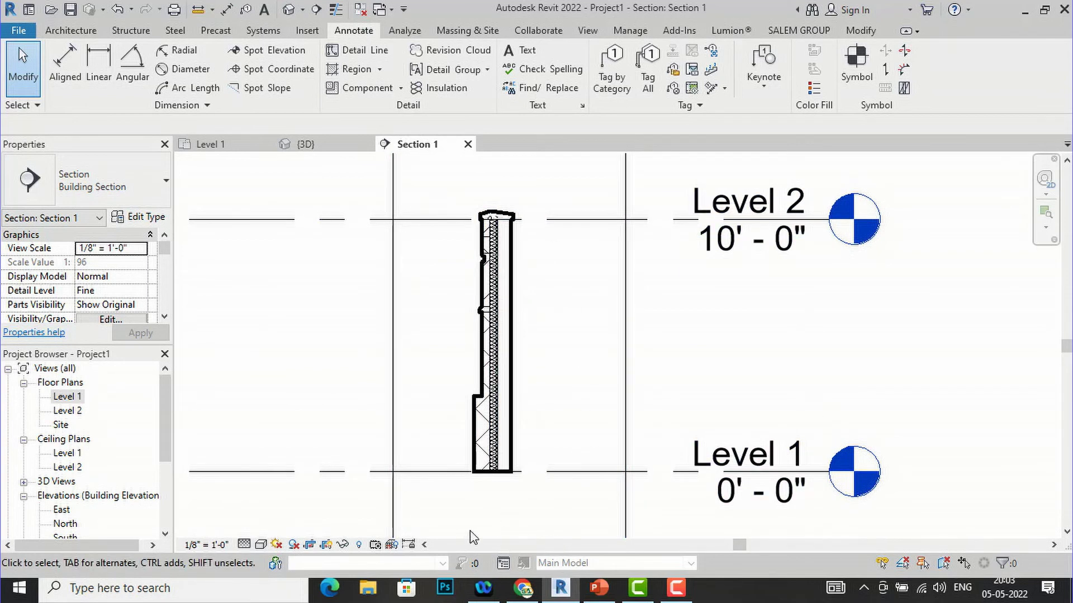
Switch Section 1 to the Realistic visual style and recentre the wall to inspect its brick and CMU
left_click(261, 545)
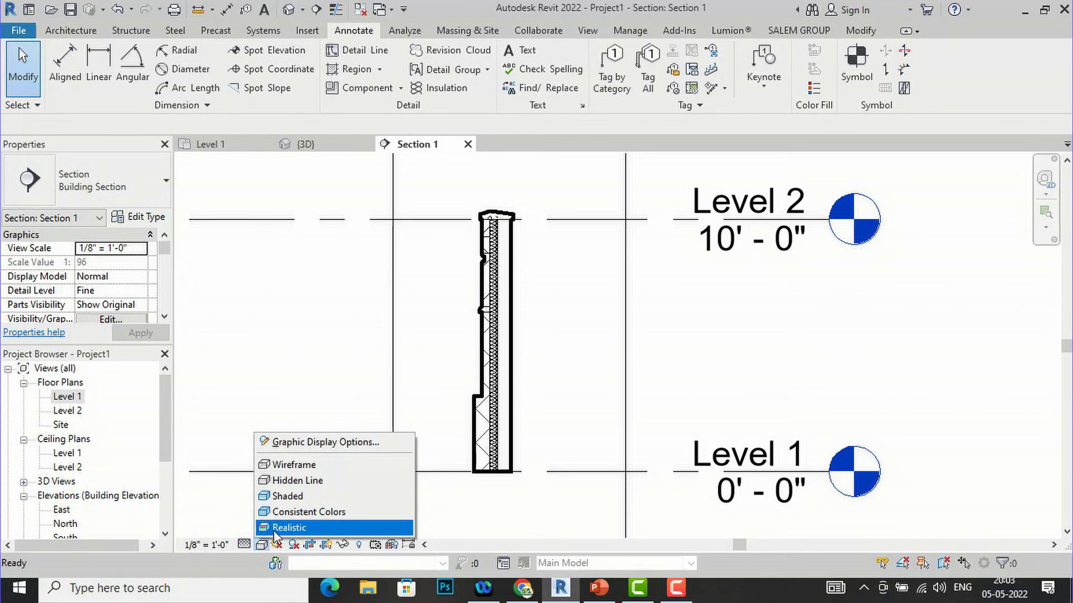
left_click(274, 536)
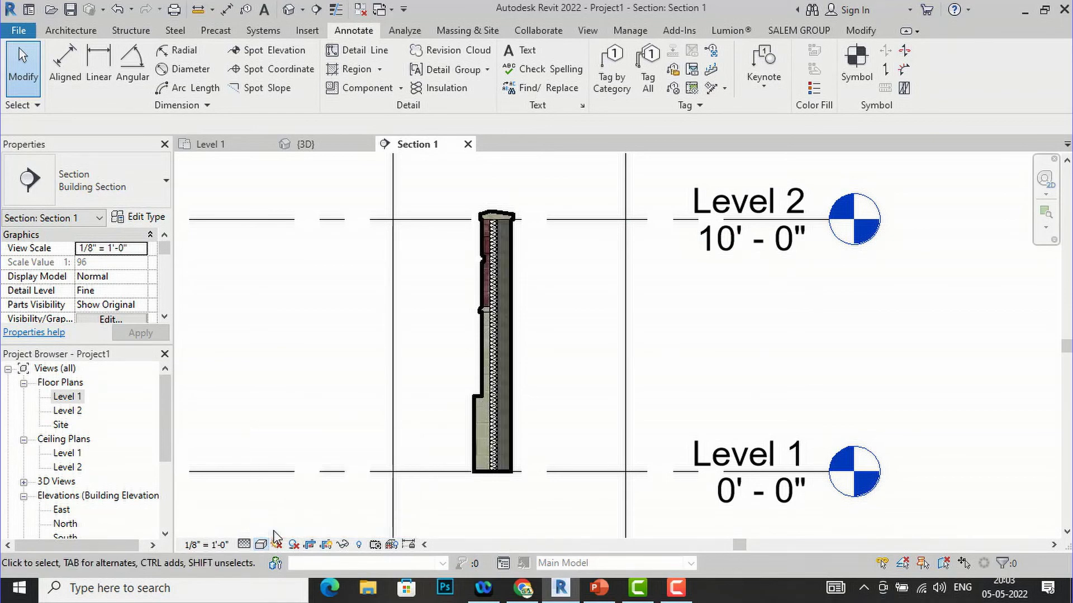
scroll(486, 292, "up", 3)
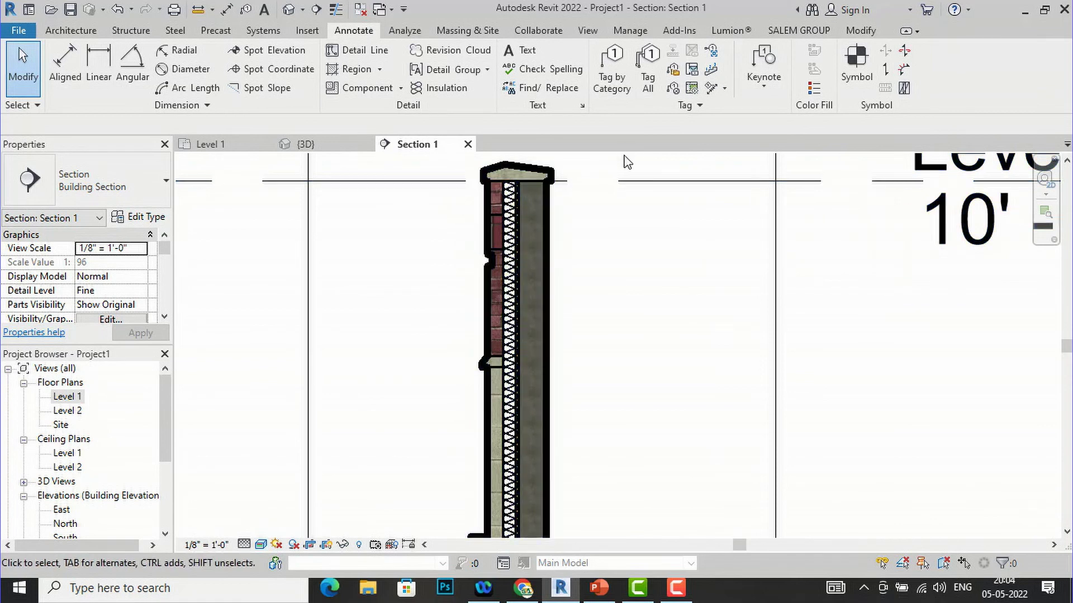
middle_click_drag(578, 200, 617, 204)
scroll(617, 204, "down", 1)
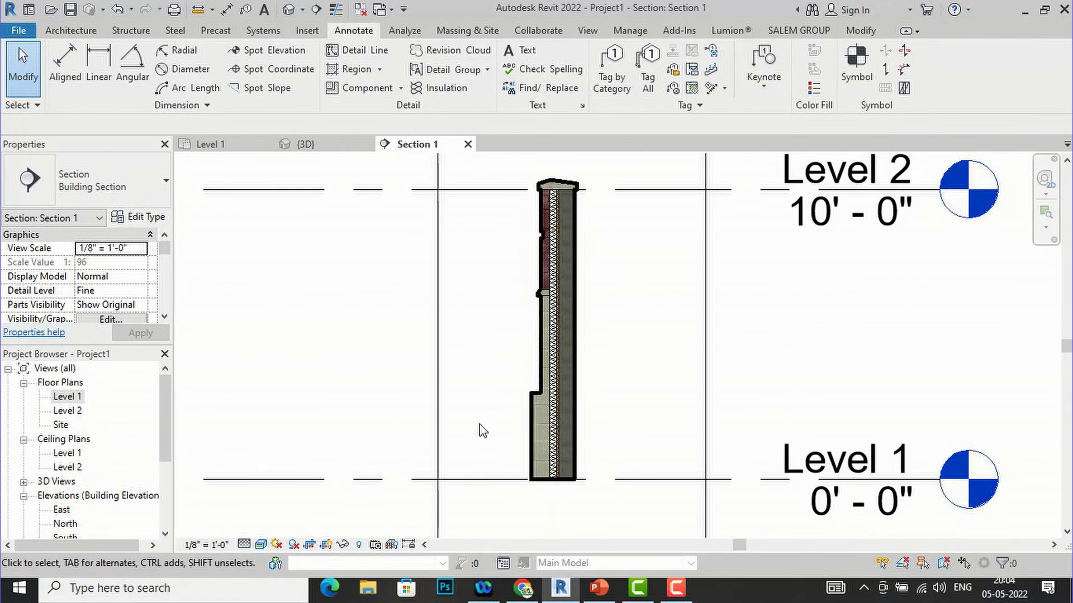
scroll(400, 223, "down", 1)
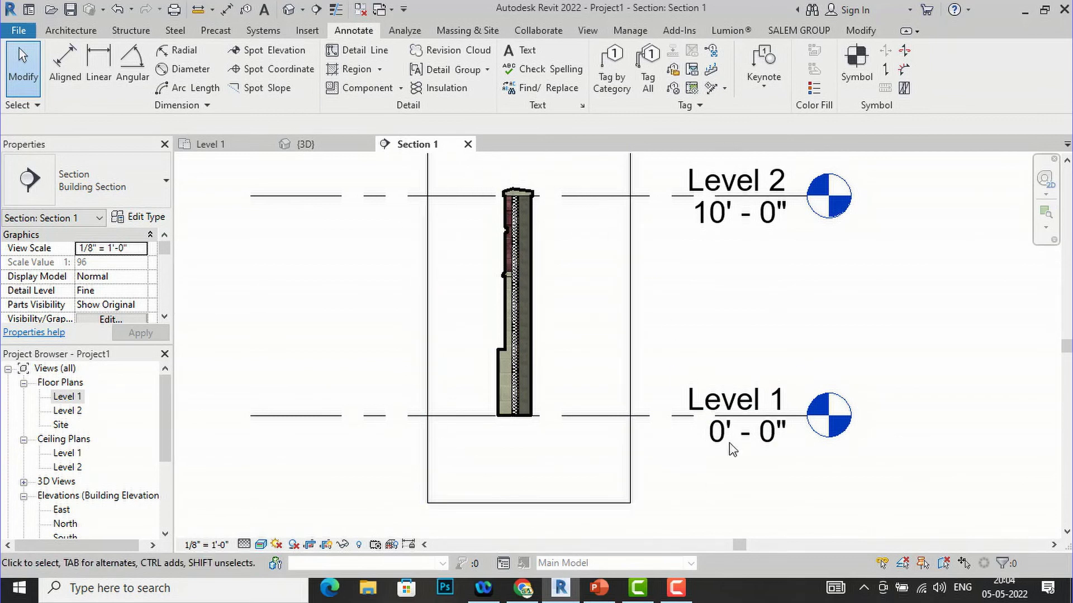
In the Level 1 floor plan, start the Insulation tool aligned 'to far side'
double_click(68, 396)
scroll(296, 373, "up", 4)
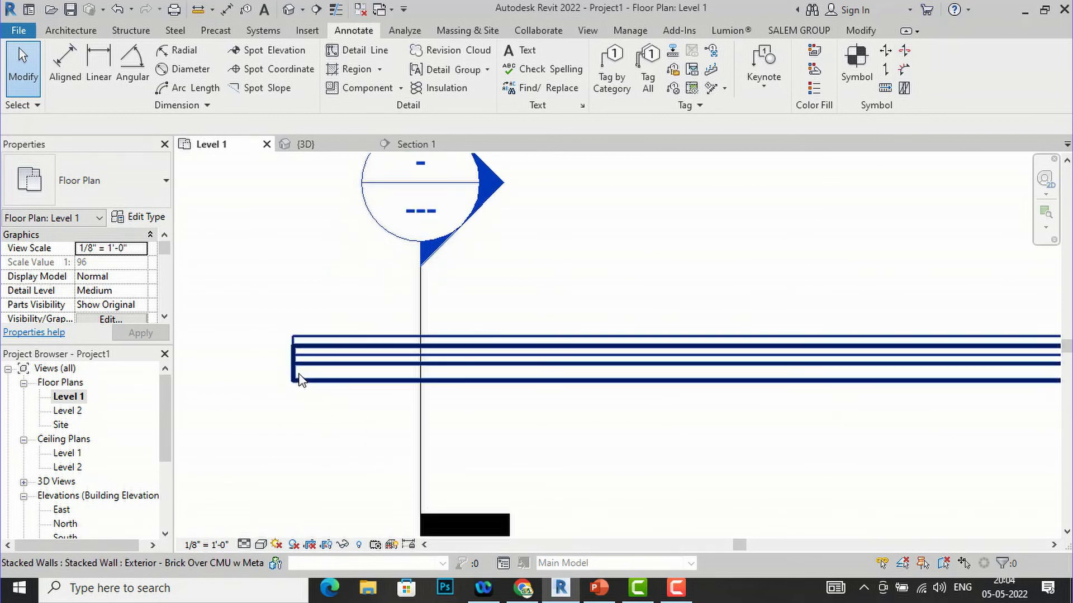
left_click(441, 89)
scroll(301, 355, "up", 2)
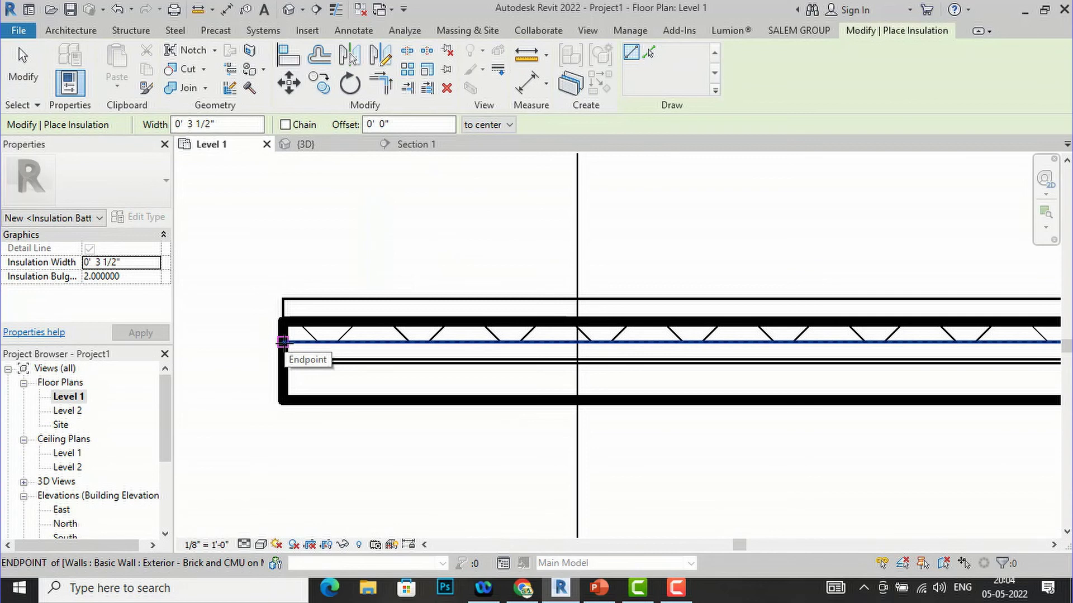
left_click(485, 120)
left_click(485, 163)
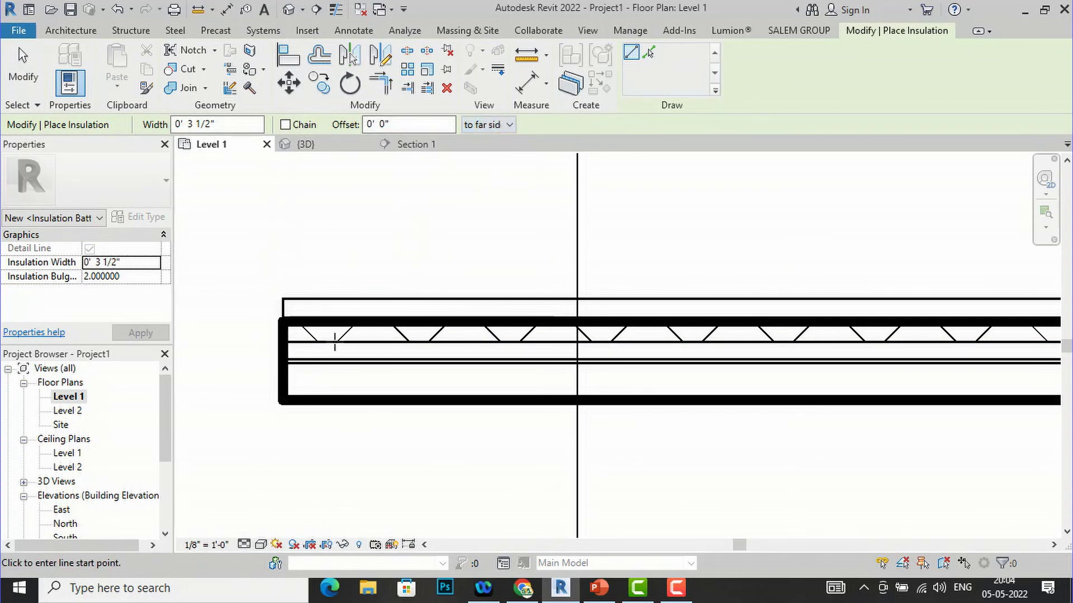
Draw the 3 1/2" insulation batt from the wall's left end to its right end
left_click(284, 341)
scroll(291, 338, "down", 4)
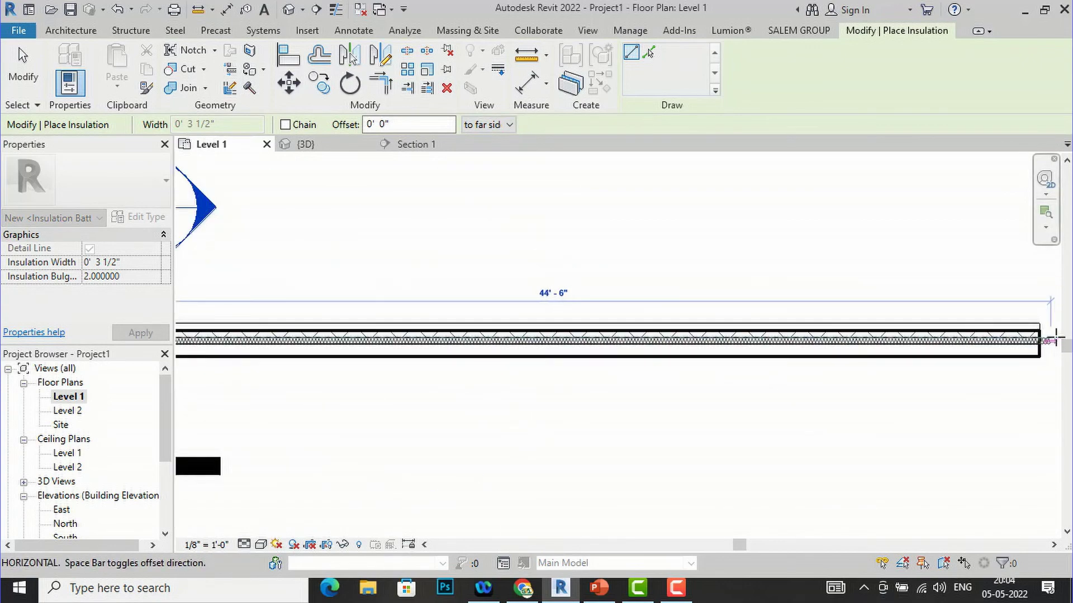
scroll(1051, 351, "up", 4)
left_click(1017, 353)
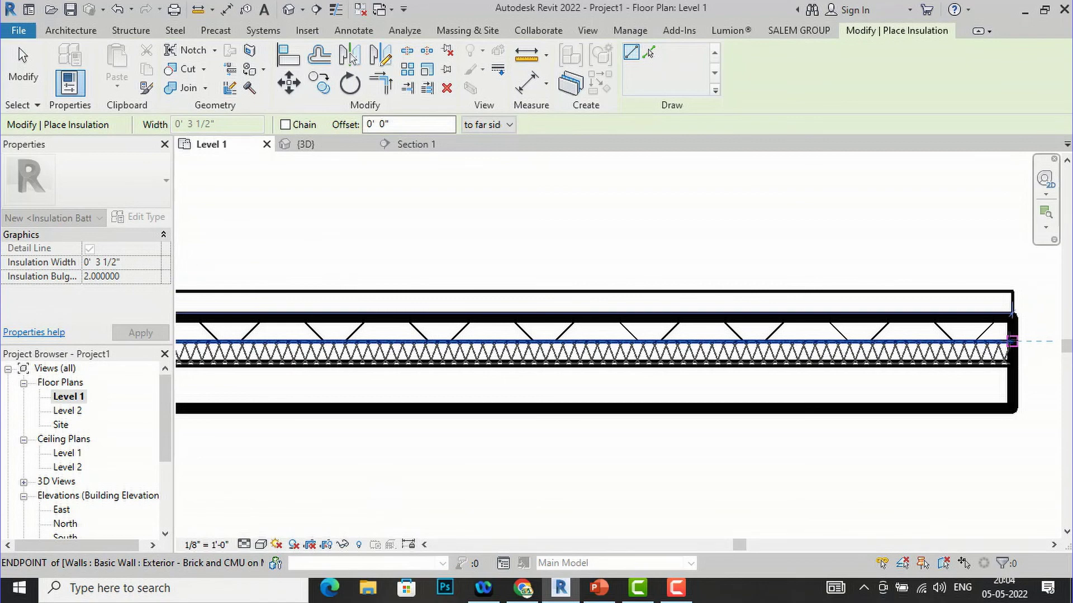
key("Escape")
key("Escape")
scroll(431, 325, "down", 8)
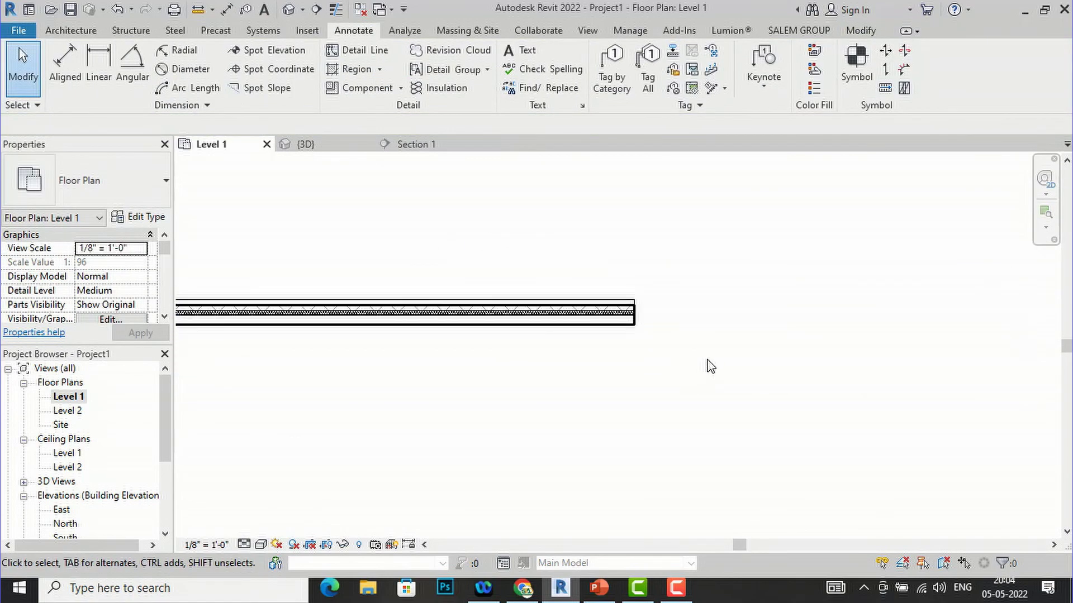
scroll(715, 357, "down", 4)
scroll(296, 349, "up", 3)
scroll(299, 319, "up", 5)
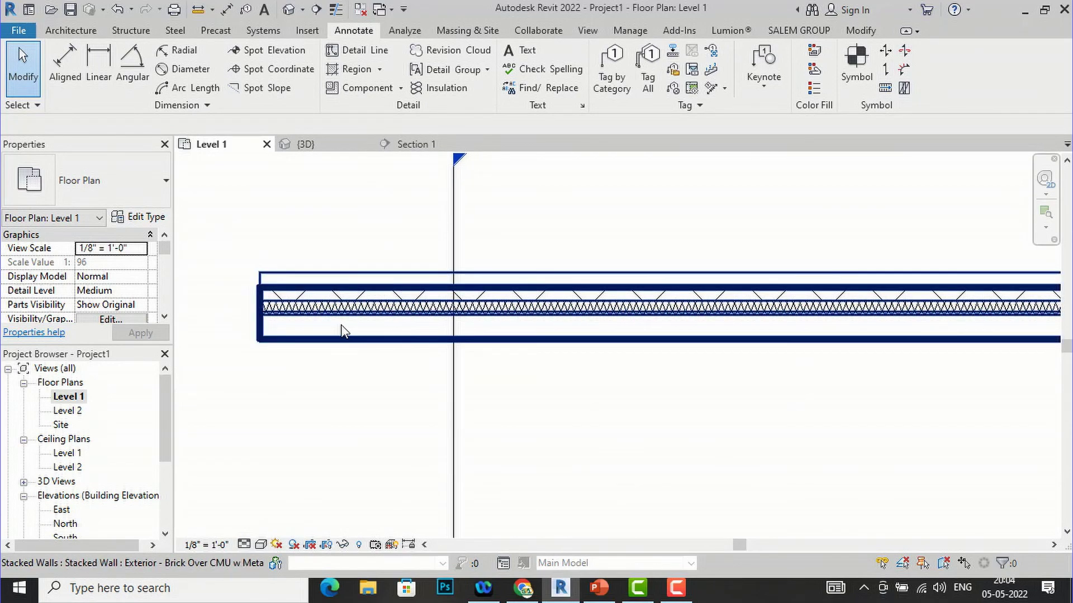
scroll(355, 294, "down", 2)
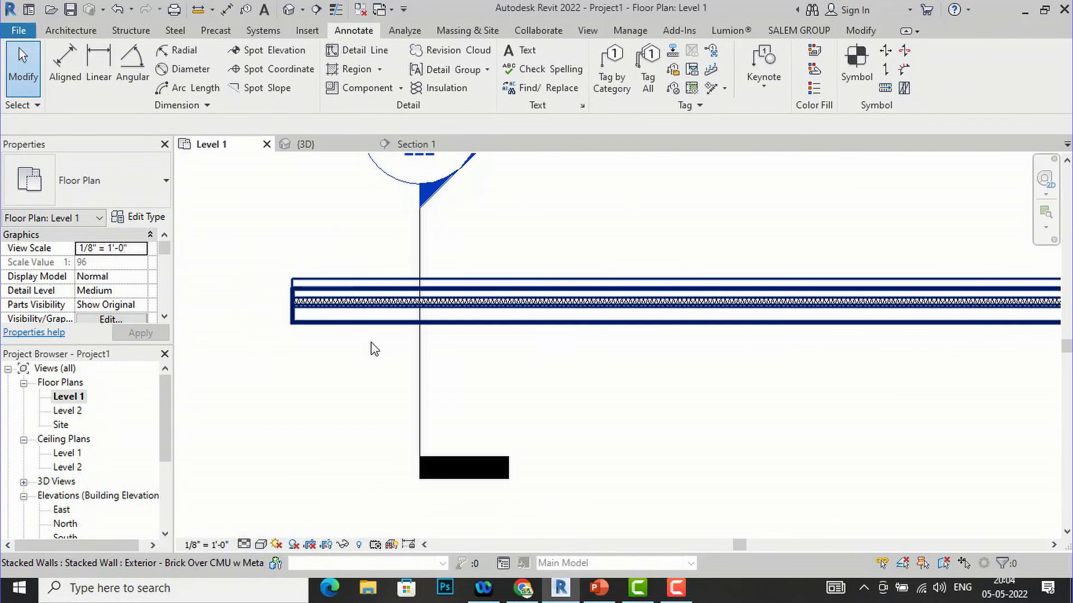
left_click(598, 599)
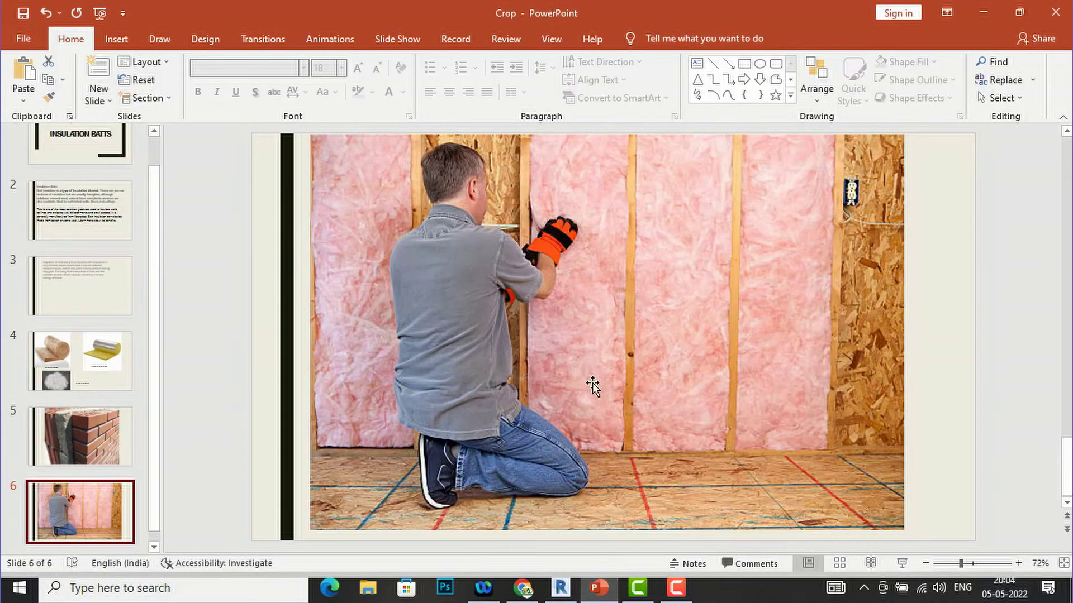
left_click(95, 443)
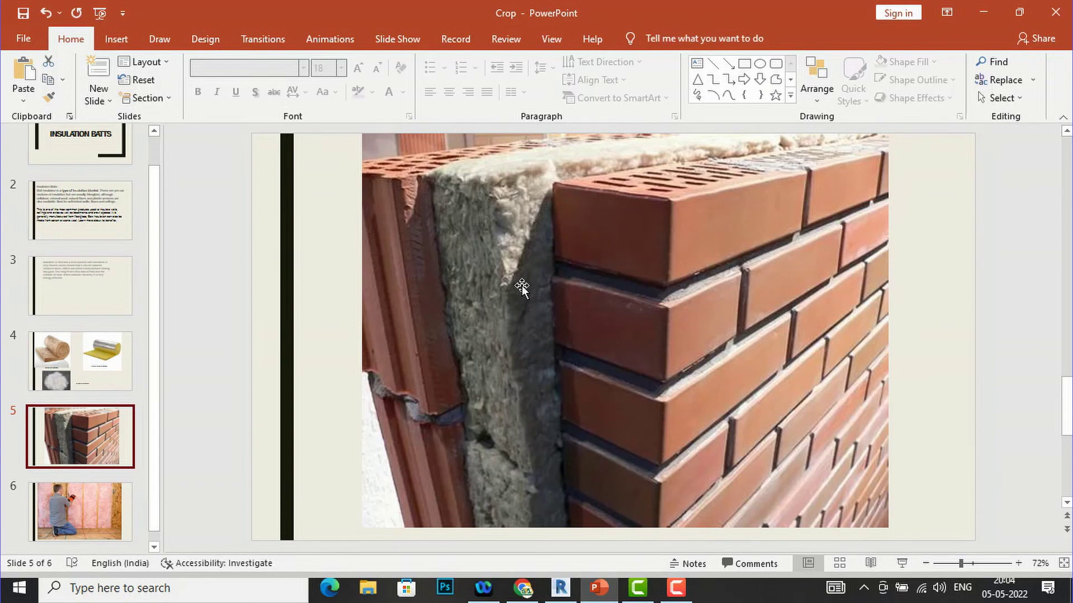
left_click(560, 588)
scroll(352, 369, "down", 3)
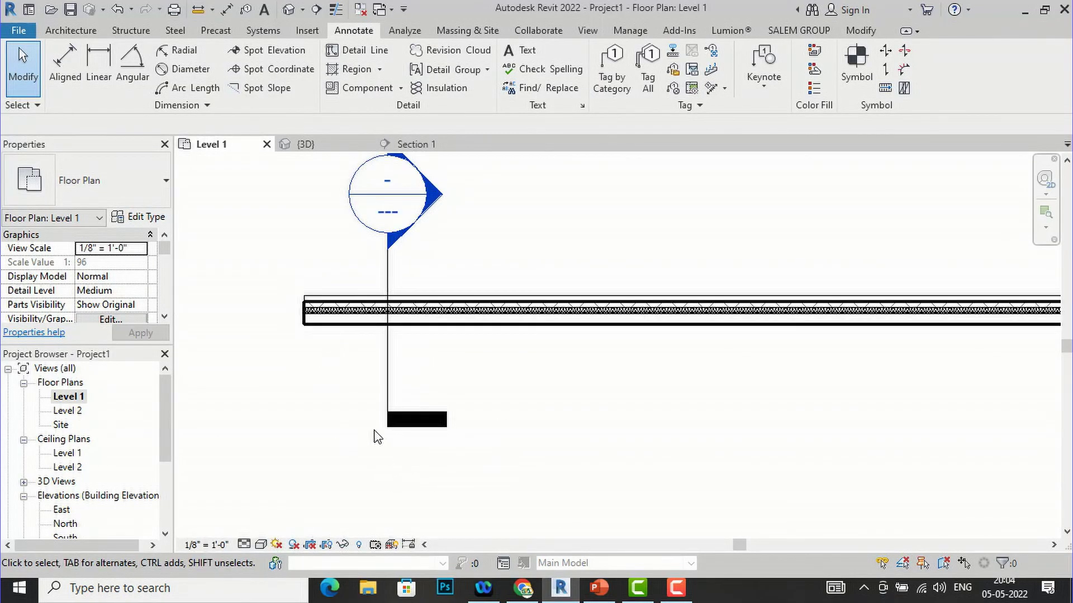